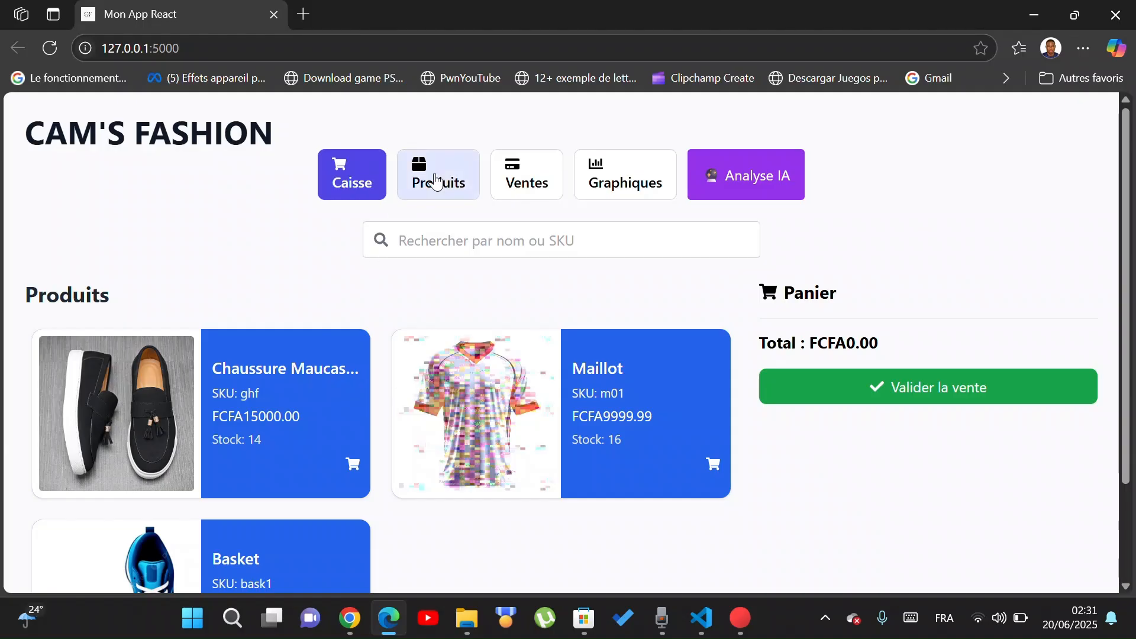
Step: Open the product management page and look through the listed products
{"action": "left_click", "coordinate": [438, 180]}
{"action": "scroll", "coordinate": [444, 302], "scroll_direction": "down", "scroll_amount": 2}
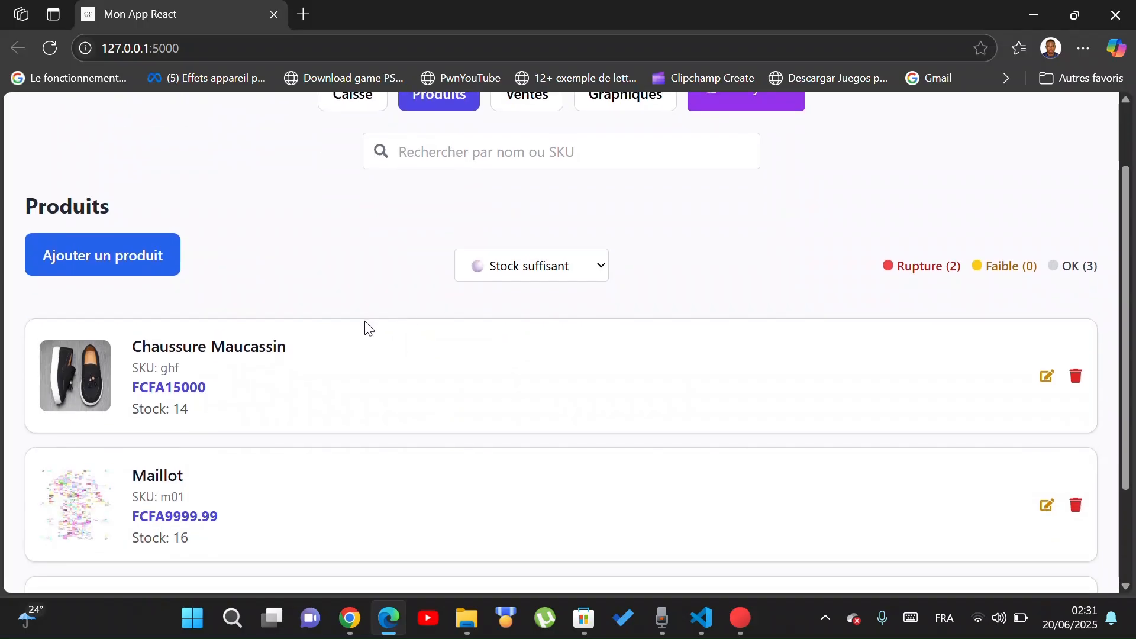
{"action": "scroll", "coordinate": [368, 328], "scroll_direction": "down", "scroll_amount": 2}
{"action": "scroll", "coordinate": [367, 329], "scroll_direction": "up", "scroll_amount": 4}
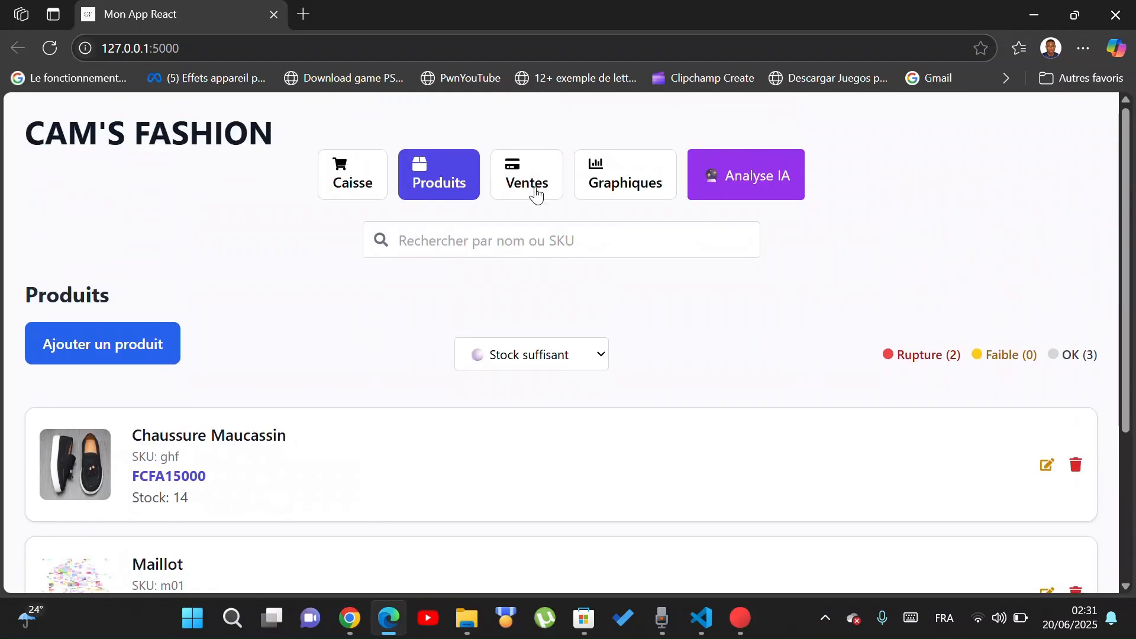
Step: Look through the recorded sales in the sales history, and open the sales statistics charts
{"action": "left_click", "coordinate": [538, 194]}
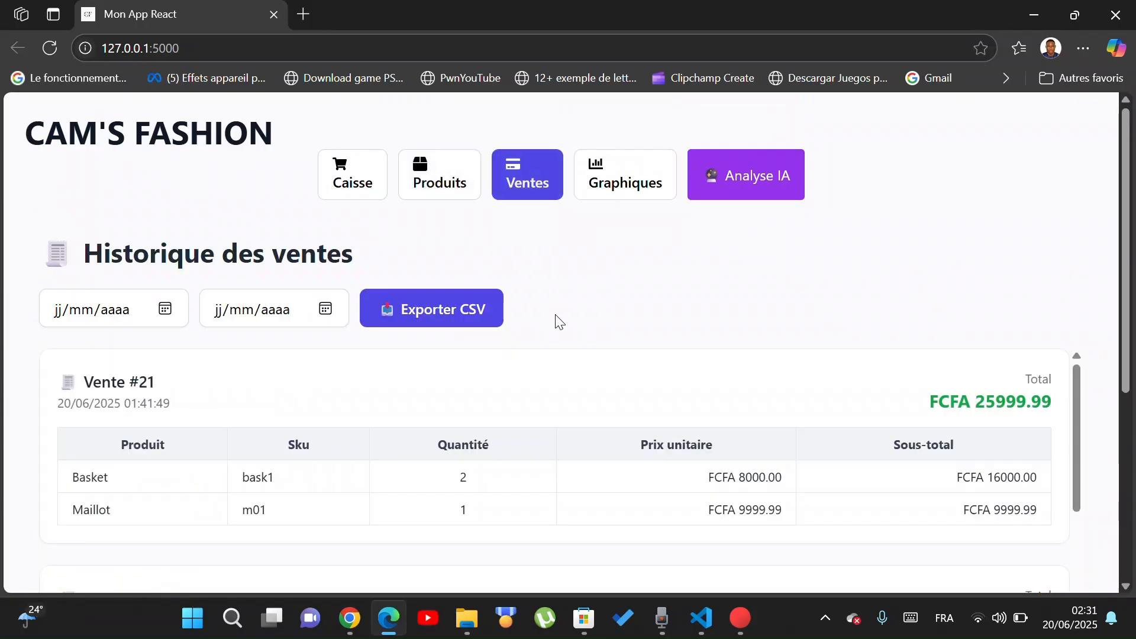
{"action": "scroll", "coordinate": [614, 282], "scroll_direction": "down", "scroll_amount": 2}
{"action": "scroll", "coordinate": [613, 355], "scroll_direction": "down", "scroll_amount": 5}
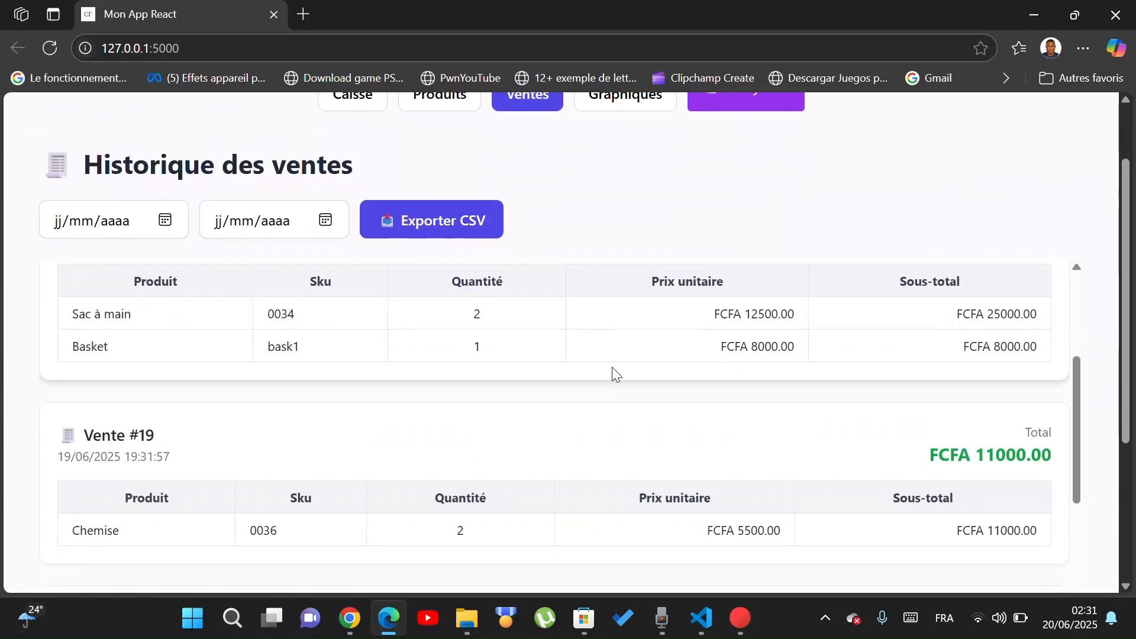
{"action": "scroll", "coordinate": [612, 367], "scroll_direction": "up", "scroll_amount": 4}
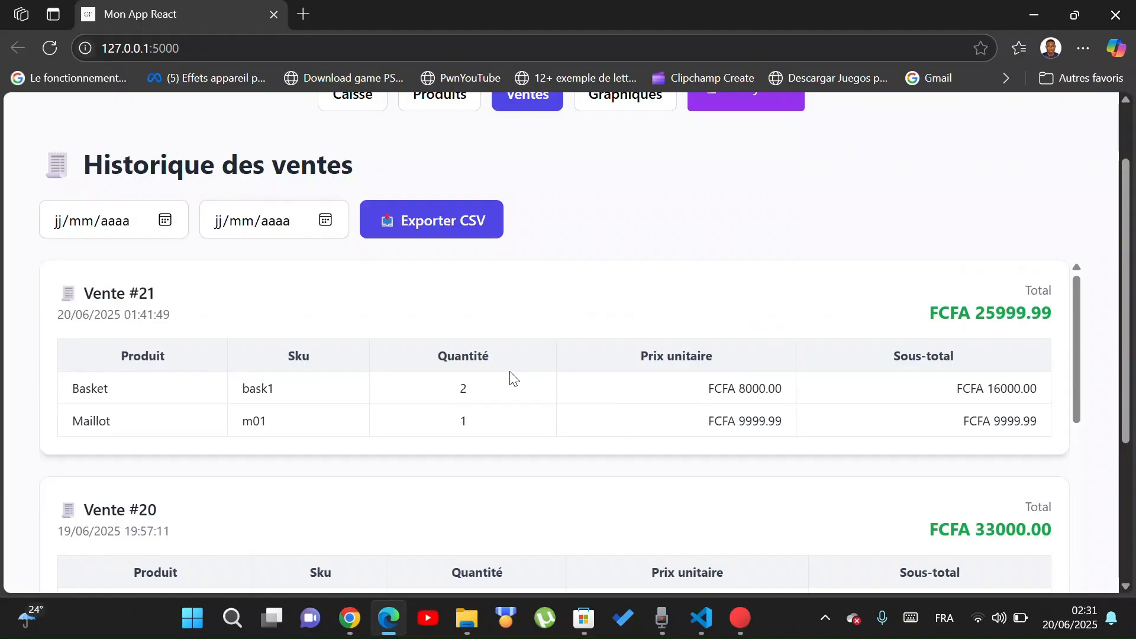
{"action": "scroll", "coordinate": [512, 378], "scroll_direction": "up", "scroll_amount": 2}
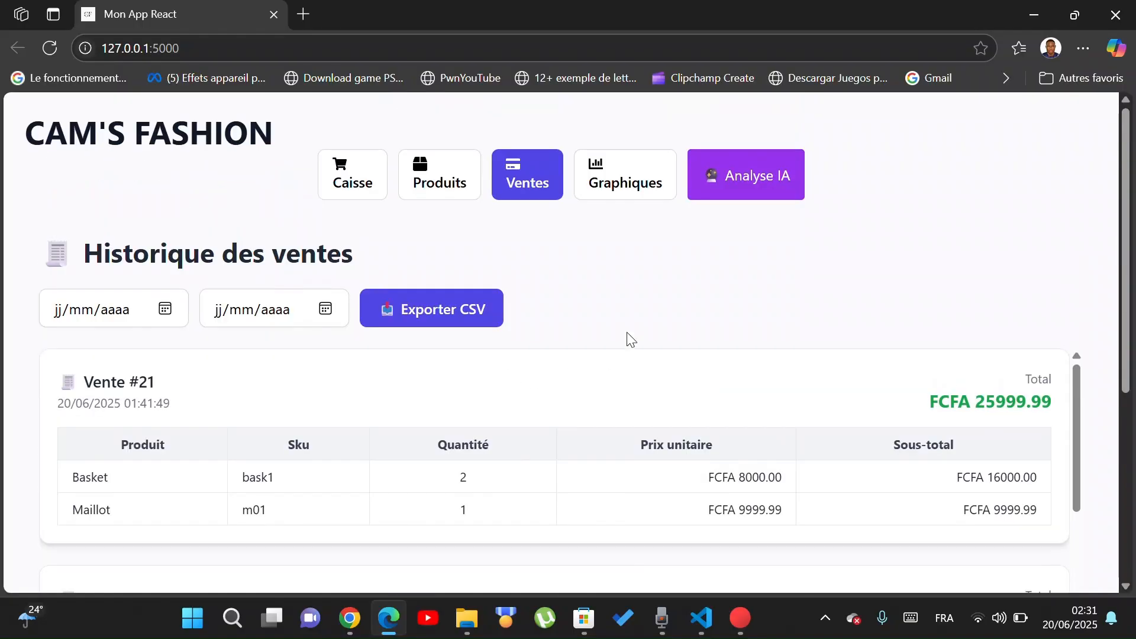
{"action": "left_click", "coordinate": [629, 181]}
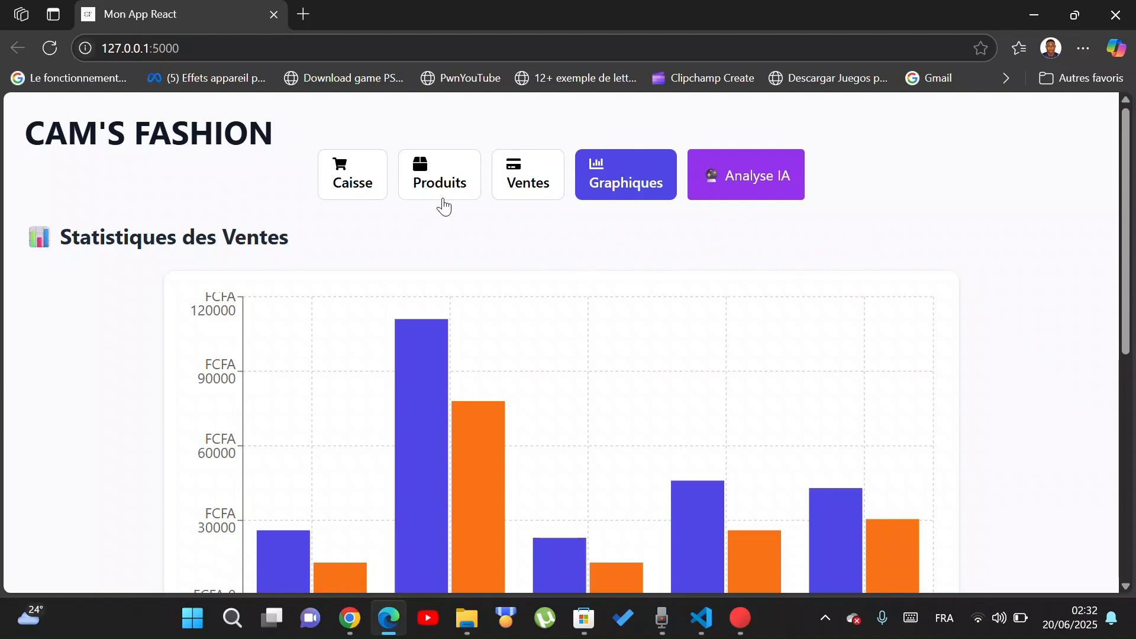
Step: Return to the product management page, examine the fields of the new product form, and cancel it without adding anything
{"action": "left_click", "coordinate": [426, 193]}
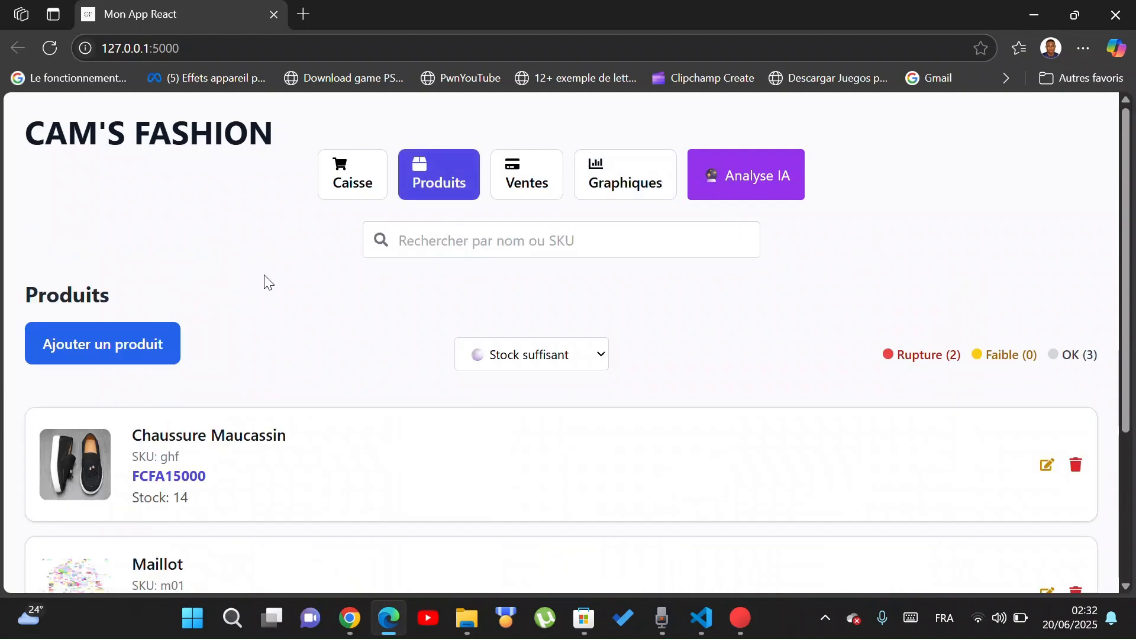
{"action": "scroll", "coordinate": [264, 290], "scroll_direction": "down", "scroll_amount": 1}
{"action": "scroll", "coordinate": [304, 281], "scroll_direction": "up", "scroll_amount": 1}
{"action": "left_click", "coordinate": [116, 361]}
{"action": "left_click", "coordinate": [477, 152]}
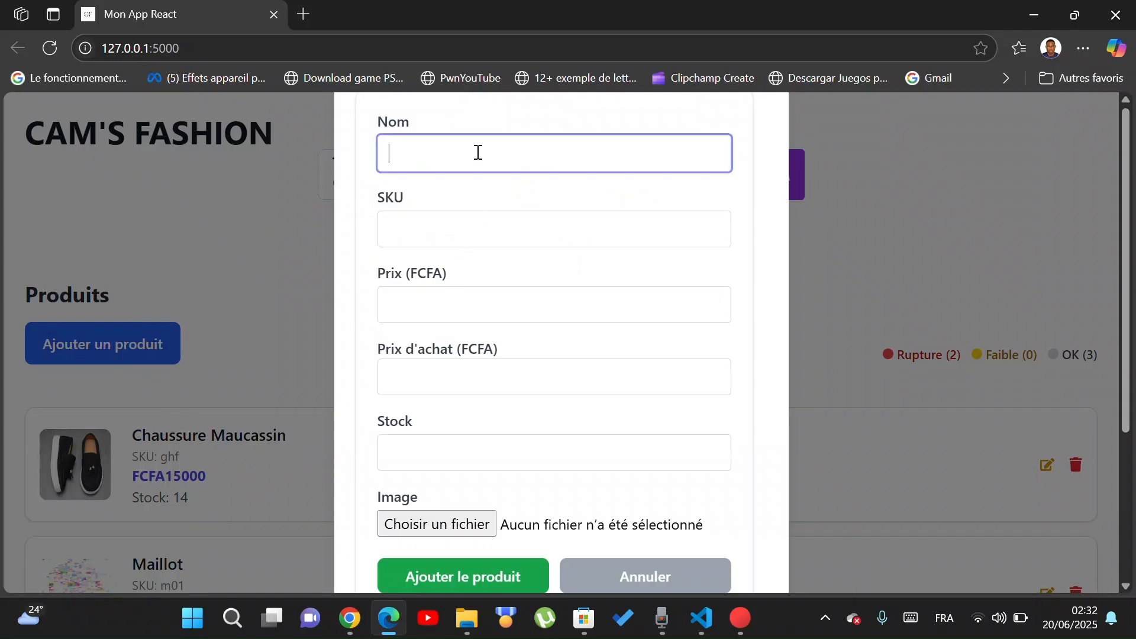
{"action": "left_click", "coordinate": [406, 287]}
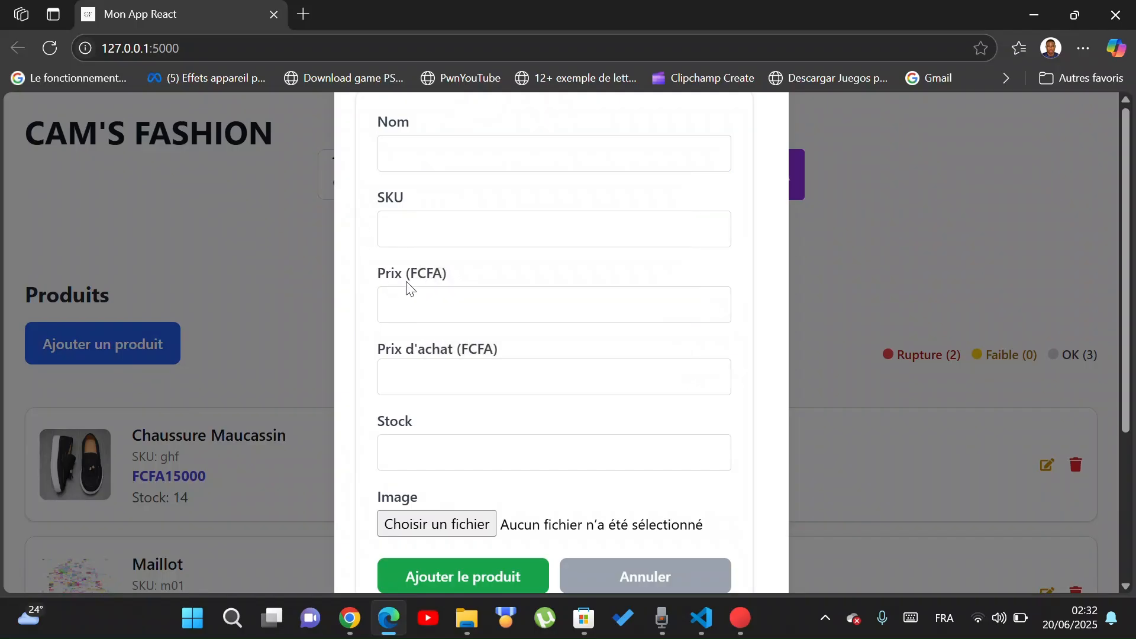
{"action": "left_click", "coordinate": [459, 221]}
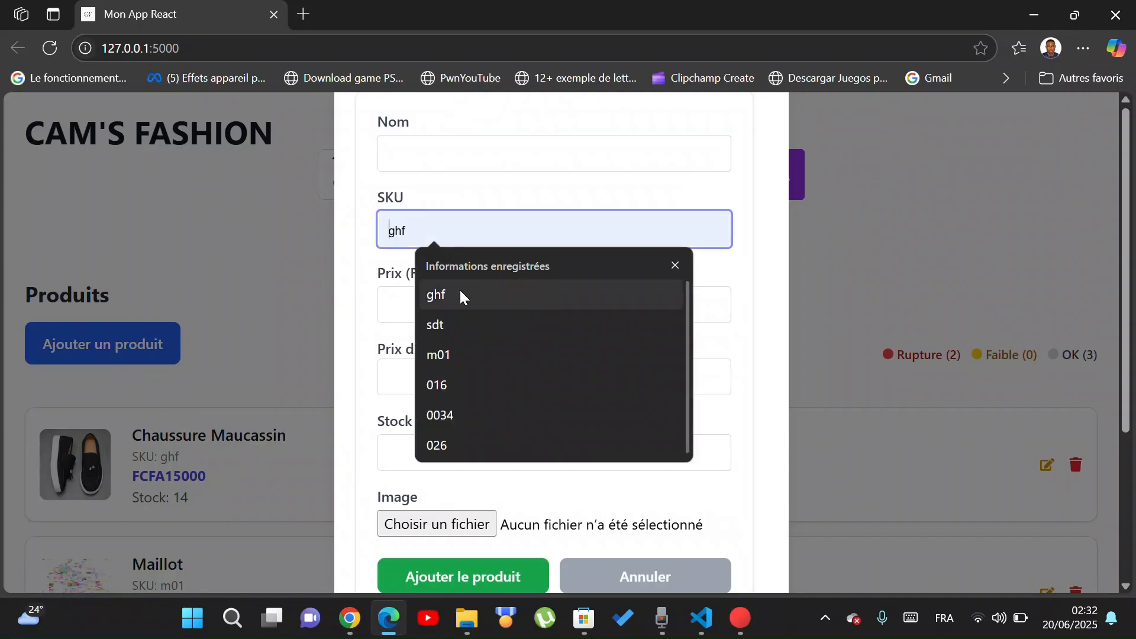
{"action": "left_click", "coordinate": [387, 306]}
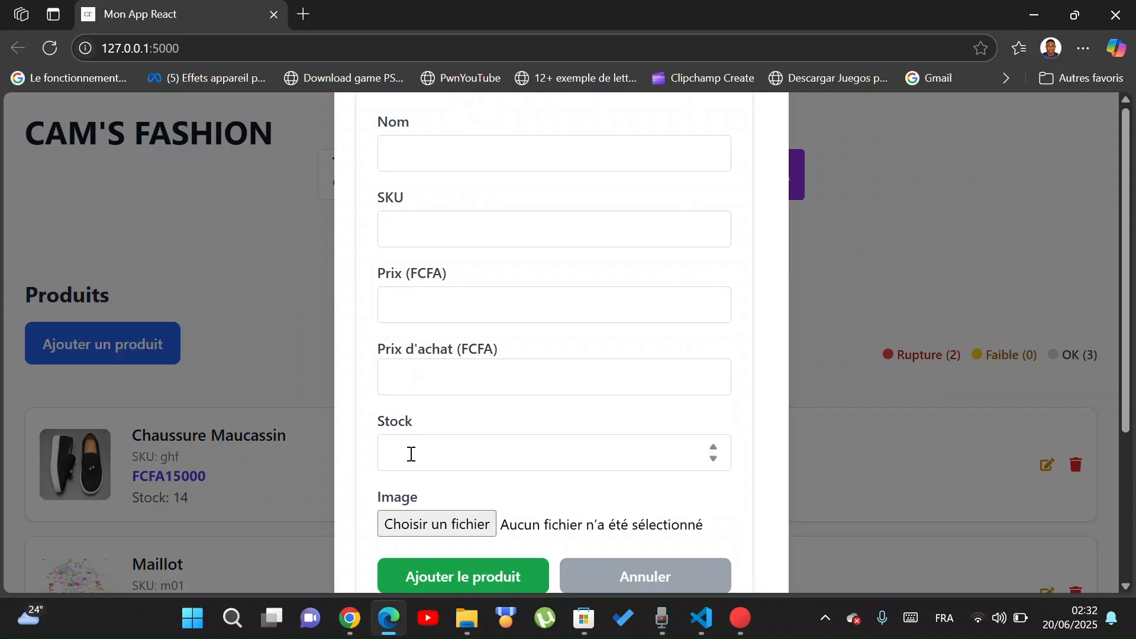
{"action": "left_click", "coordinate": [587, 578]}
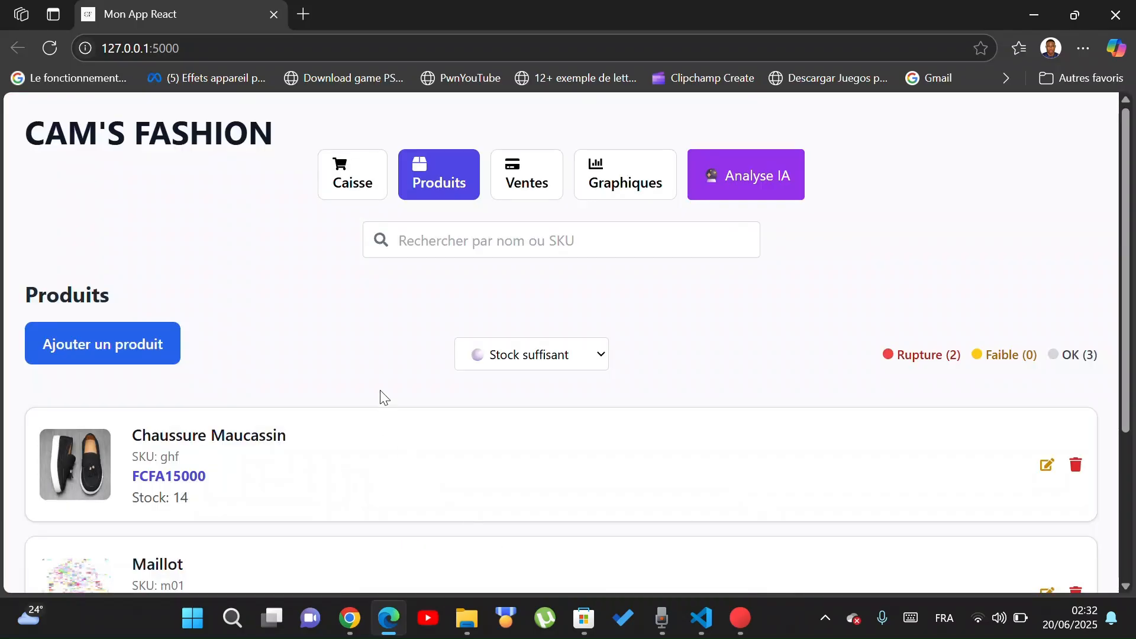
Step: Set the product stock filter to Tous les produits and look at the list
{"action": "left_click", "coordinate": [544, 362]}
{"action": "left_click", "coordinate": [535, 389]}
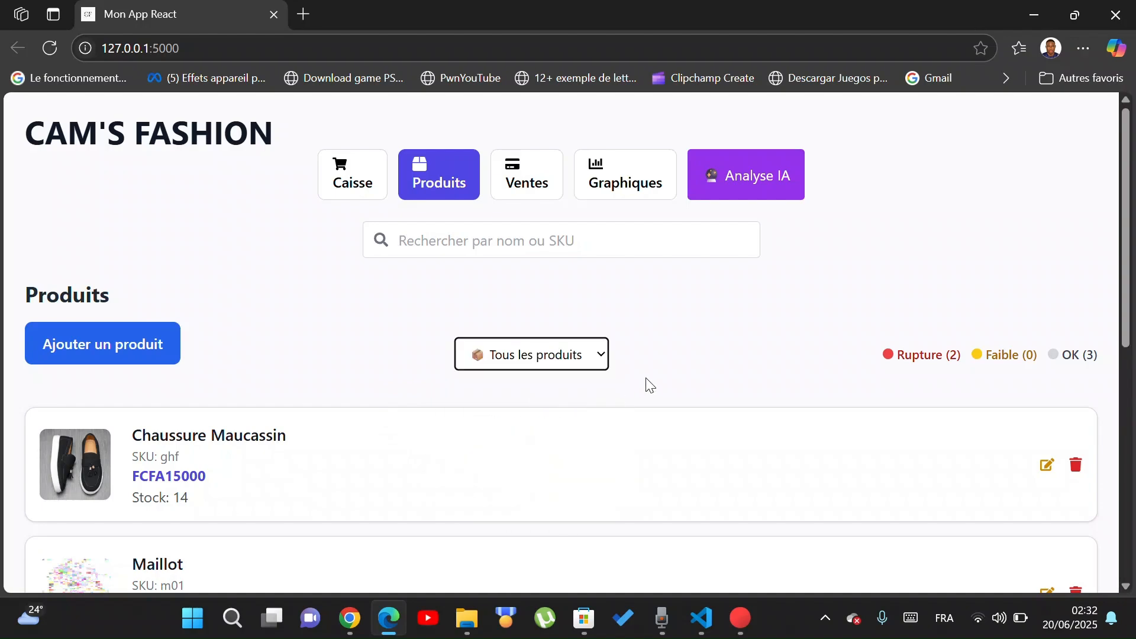
{"action": "scroll", "coordinate": [649, 385], "scroll_direction": "down", "scroll_amount": 1}
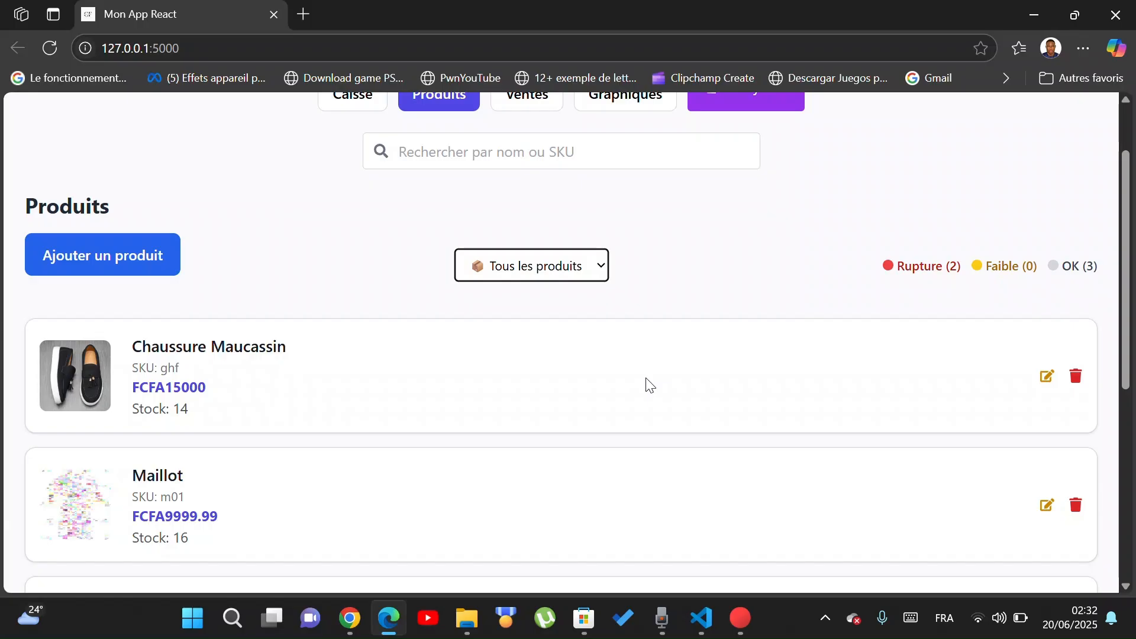
{"action": "left_click", "coordinate": [575, 275]}
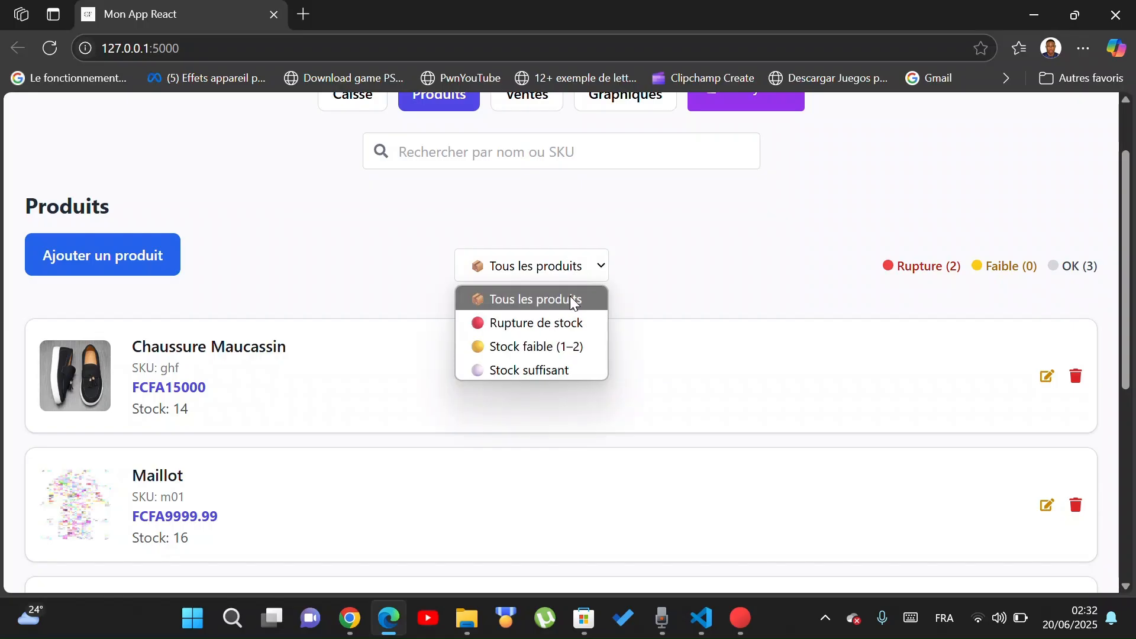
{"action": "left_click", "coordinate": [572, 298]}
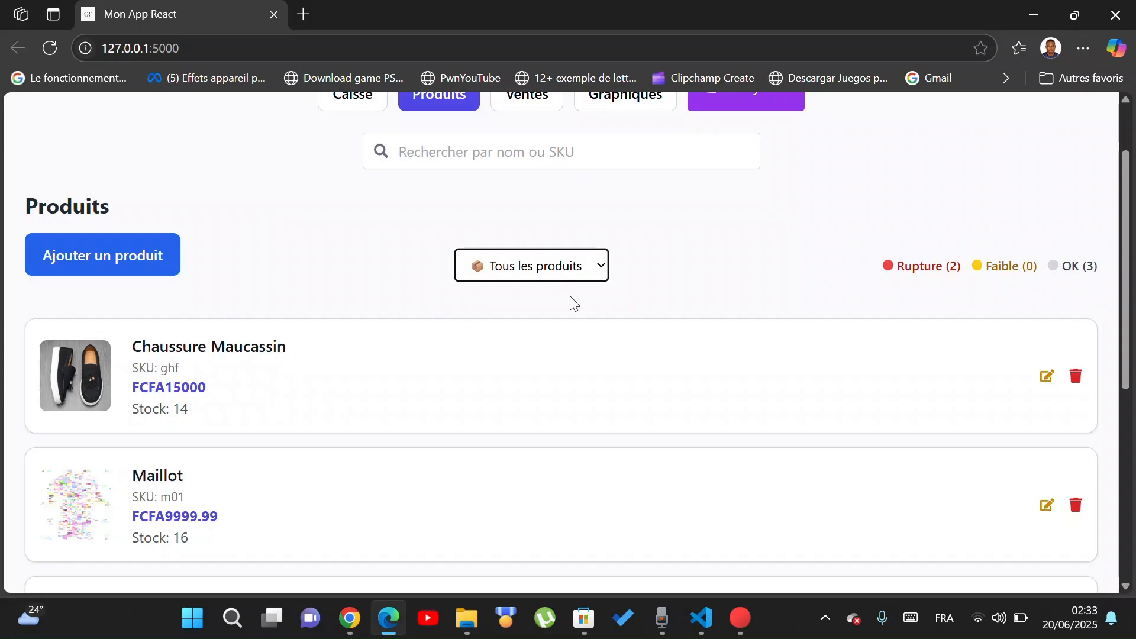
Step: Filter the products by Rupture de stock and highlight the stock line of Sac à main
{"action": "left_click", "coordinate": [572, 266]}
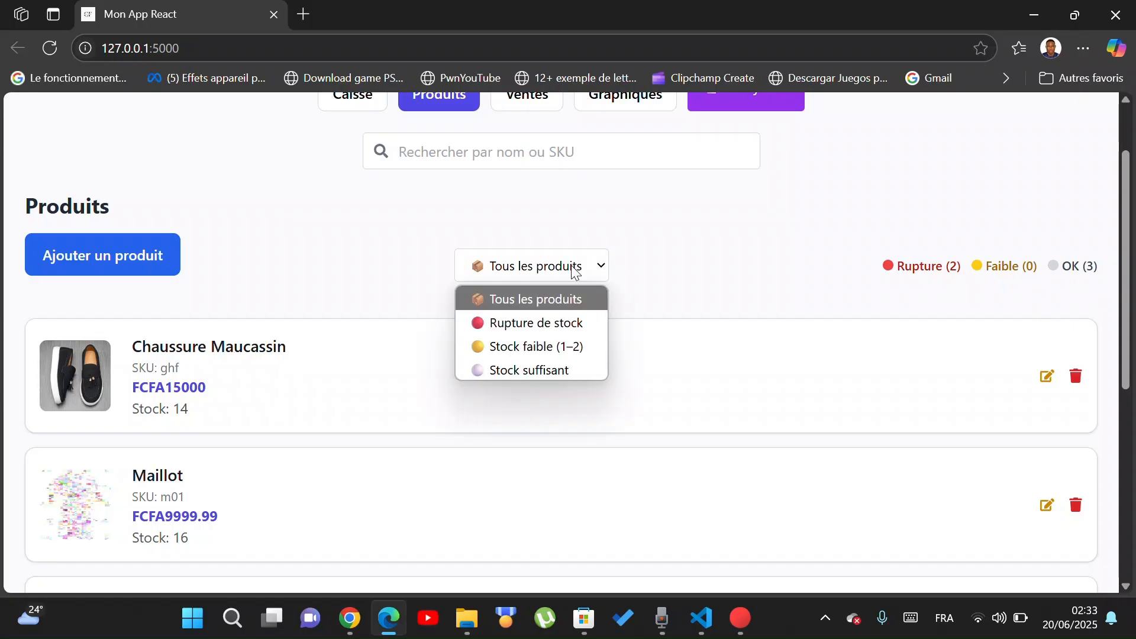
{"action": "left_click", "coordinate": [558, 333]}
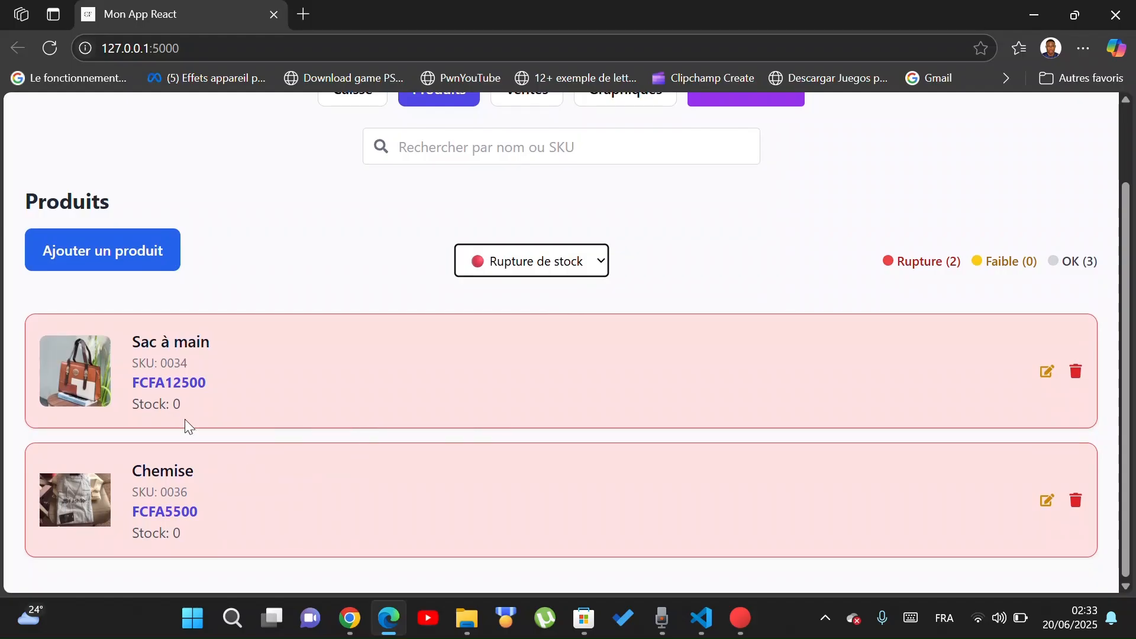
{"action": "left_click_drag", "start_coordinate": [186, 412], "coordinate": [130, 412]}
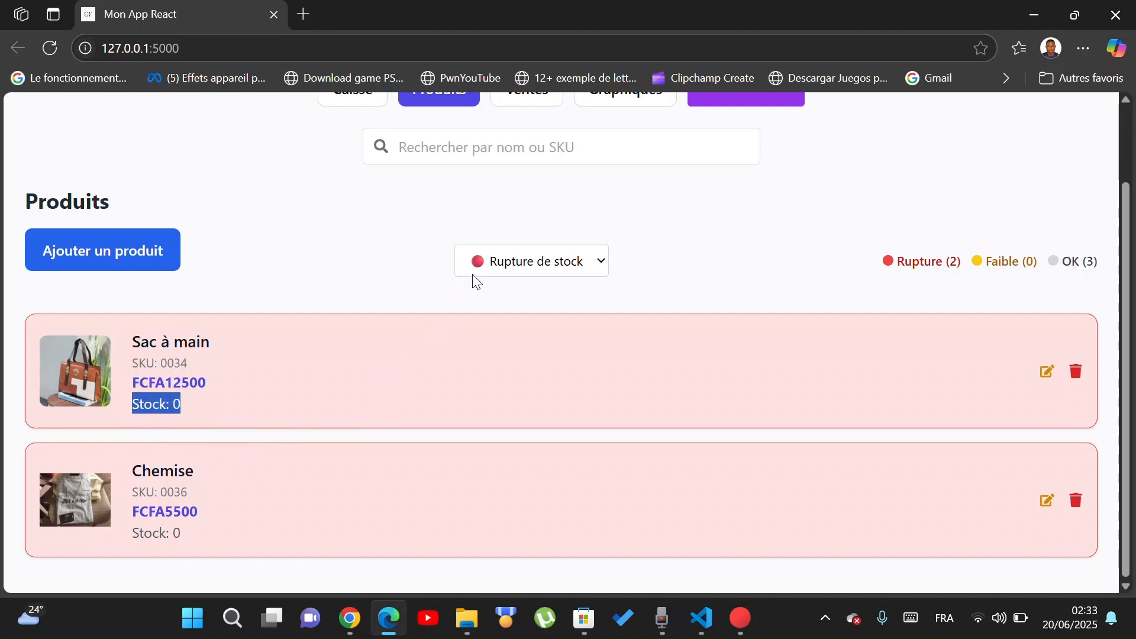
Step: Filter the products by Stock faible (1–2), and switch the filter to Stock suffisant to look through that list
{"action": "left_click", "coordinate": [484, 261]}
{"action": "left_click", "coordinate": [503, 336]}
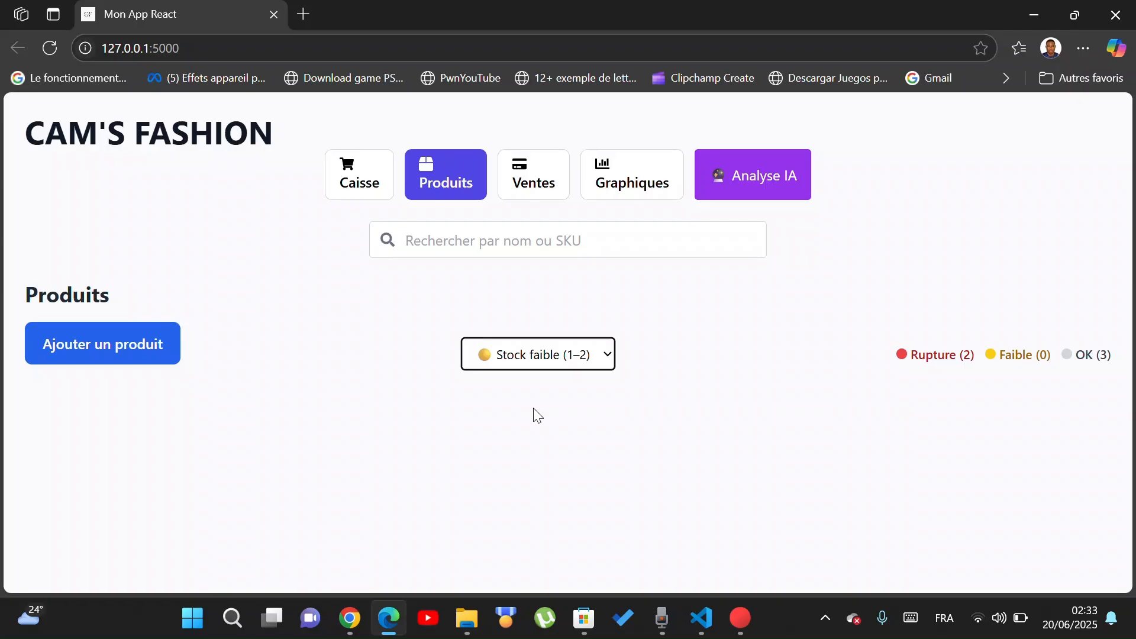
{"action": "left_click", "coordinate": [549, 360]}
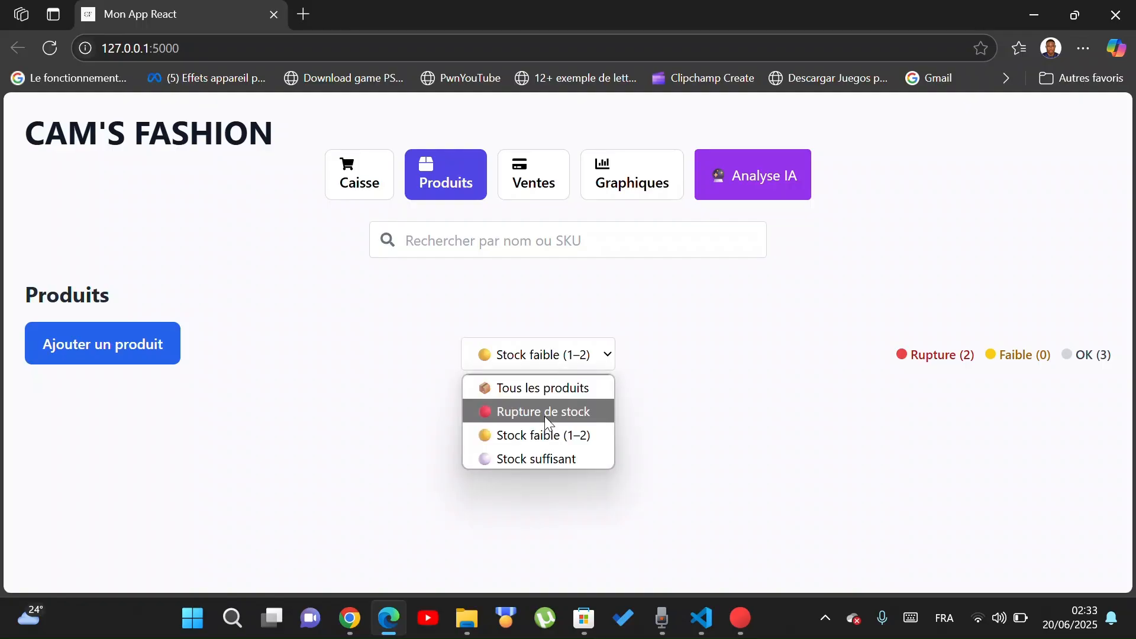
{"action": "left_click", "coordinate": [549, 464]}
{"action": "scroll", "coordinate": [543, 452], "scroll_direction": "down", "scroll_amount": 4}
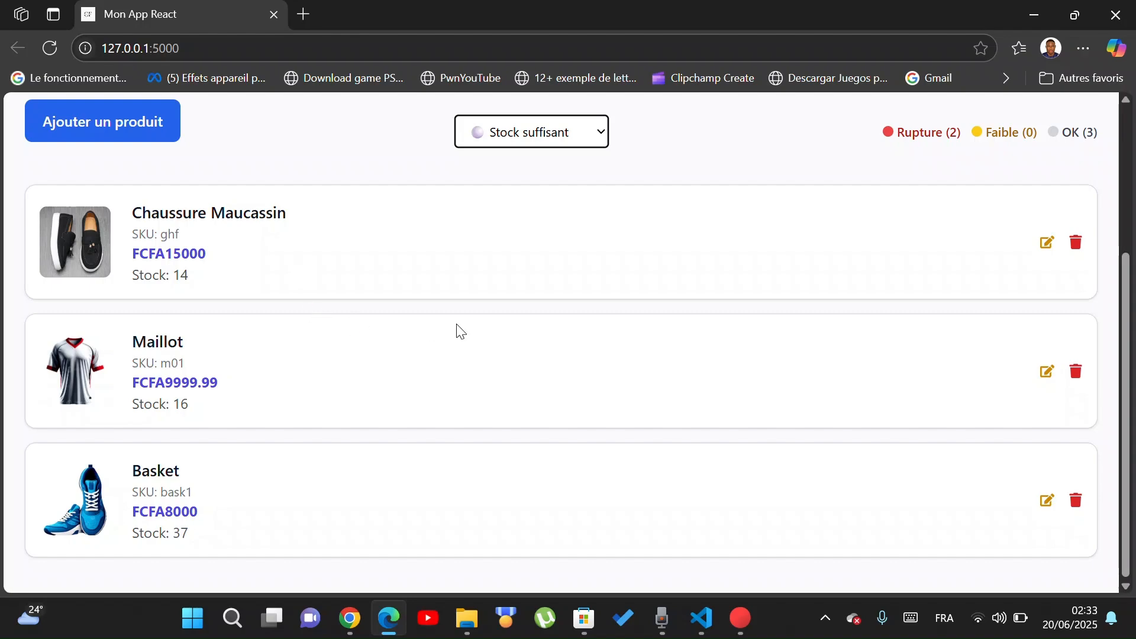
{"action": "scroll", "coordinate": [472, 321], "scroll_direction": "up", "scroll_amount": 3}
Step: Highlight the stock status counters above the product list, including the Rupture and Faible counters individually
{"action": "left_click_drag", "start_coordinate": [888, 314], "coordinate": [1092, 337]}
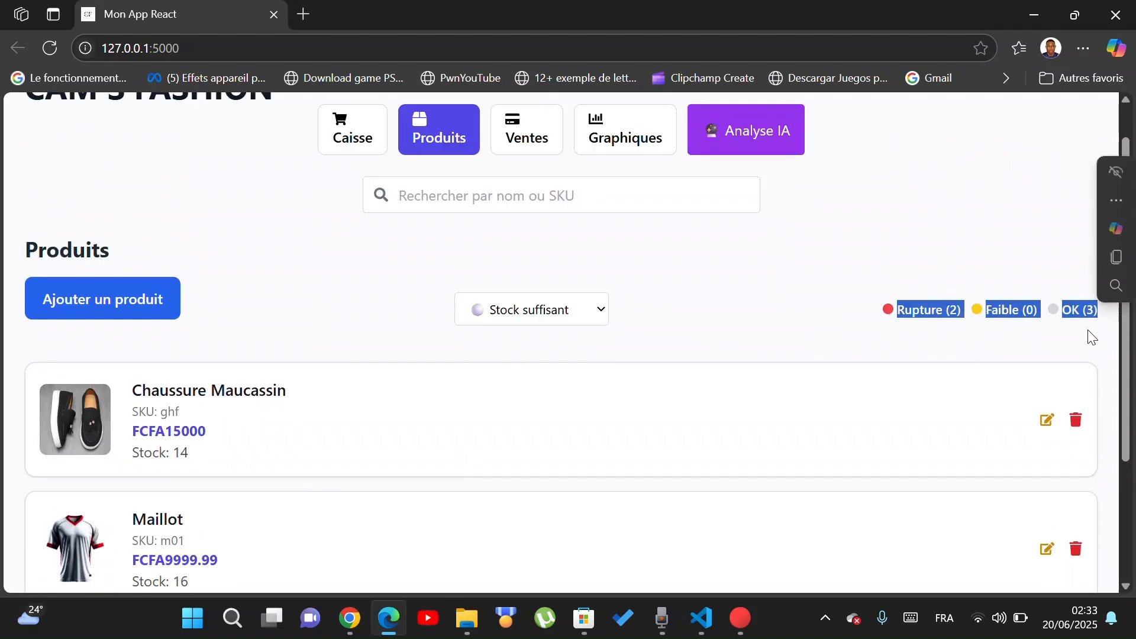
{"action": "left_click", "coordinate": [943, 342]}
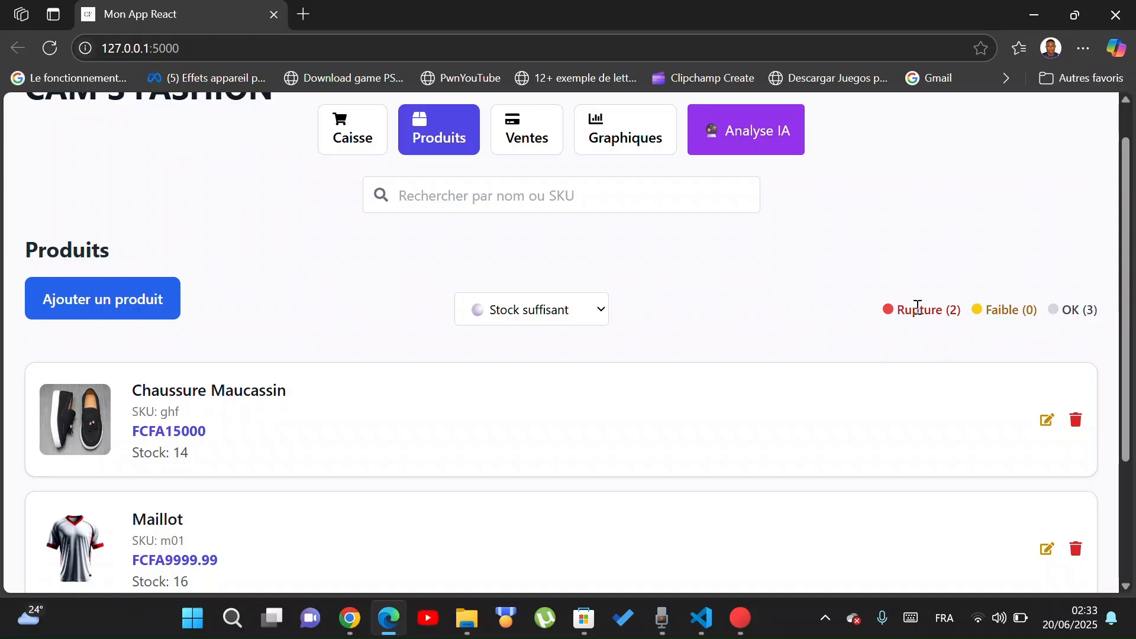
{"action": "left_click_drag", "start_coordinate": [891, 309], "coordinate": [959, 309]}
{"action": "left_click", "coordinate": [966, 320]}
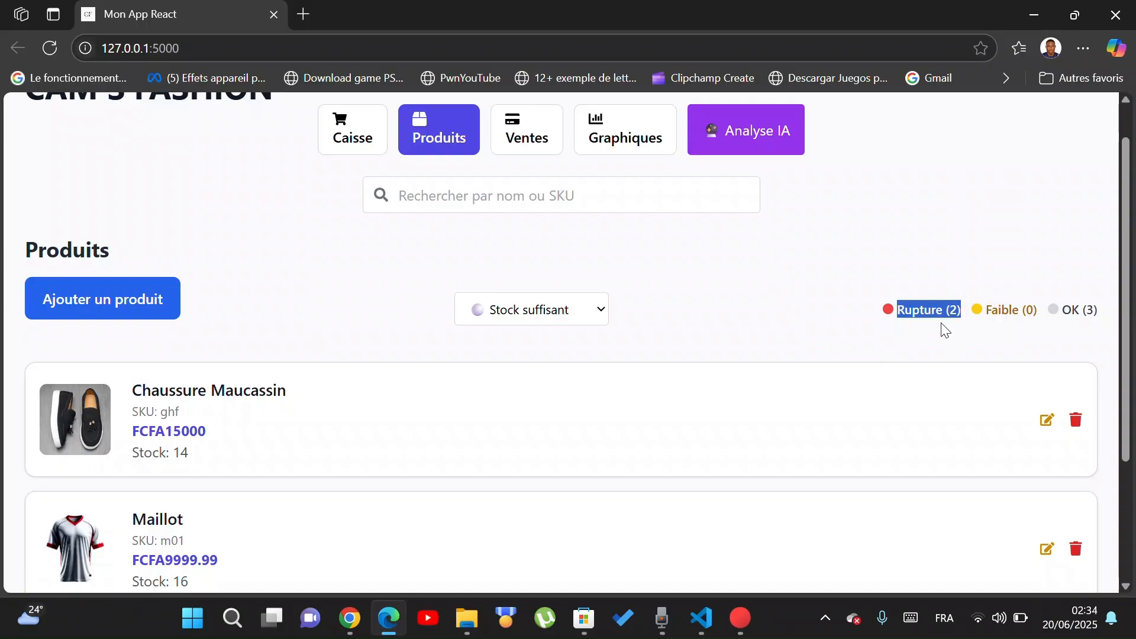
{"action": "left_click", "coordinate": [958, 331]}
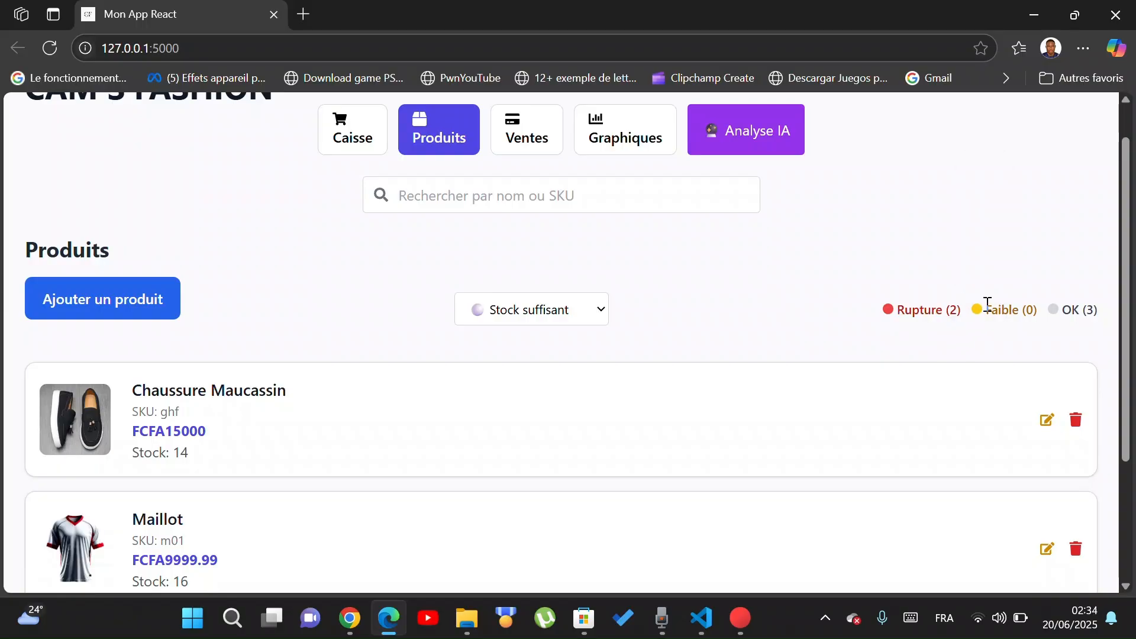
{"action": "left_click_drag", "start_coordinate": [987, 306], "coordinate": [1037, 317]}
{"action": "left_click", "coordinate": [1011, 312]}
Step: Switch the stock filter back to Tous les produits and look through the complete product list
{"action": "scroll", "coordinate": [1089, 336], "scroll_direction": "down", "scroll_amount": 1}
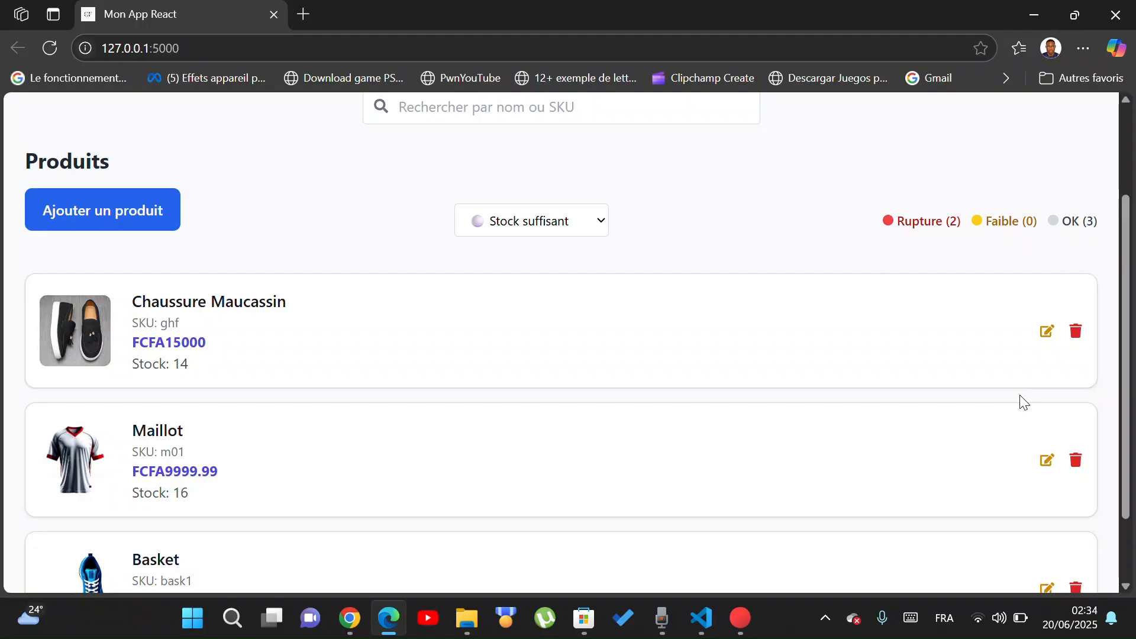
{"action": "scroll", "coordinate": [1024, 402], "scroll_direction": "down", "scroll_amount": 1}
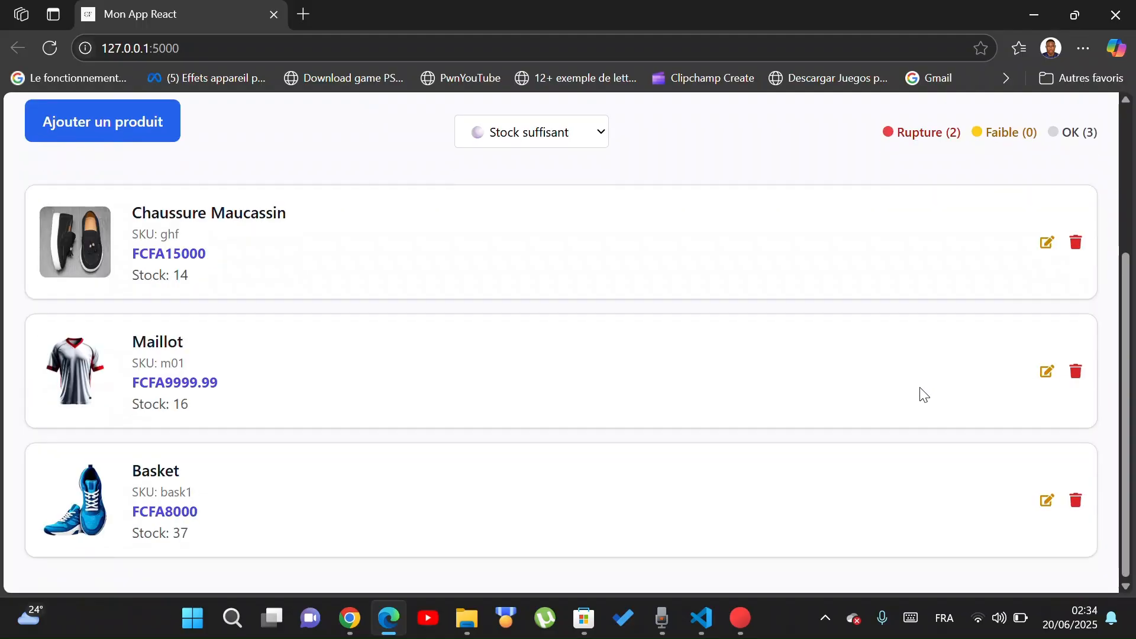
{"action": "scroll", "coordinate": [598, 269], "scroll_direction": "up", "scroll_amount": 1}
{"action": "left_click", "coordinate": [570, 224]}
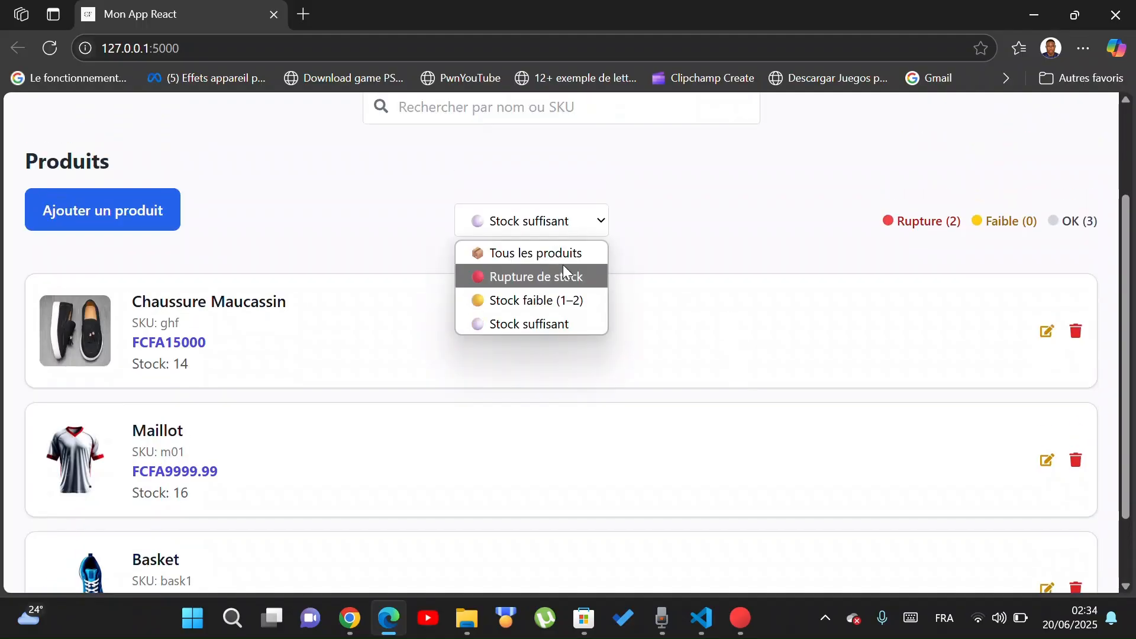
{"action": "left_click", "coordinate": [565, 271]}
{"action": "left_click", "coordinate": [579, 252]}
{"action": "left_click", "coordinate": [563, 286]}
{"action": "scroll", "coordinate": [292, 401], "scroll_direction": "down", "scroll_amount": 2}
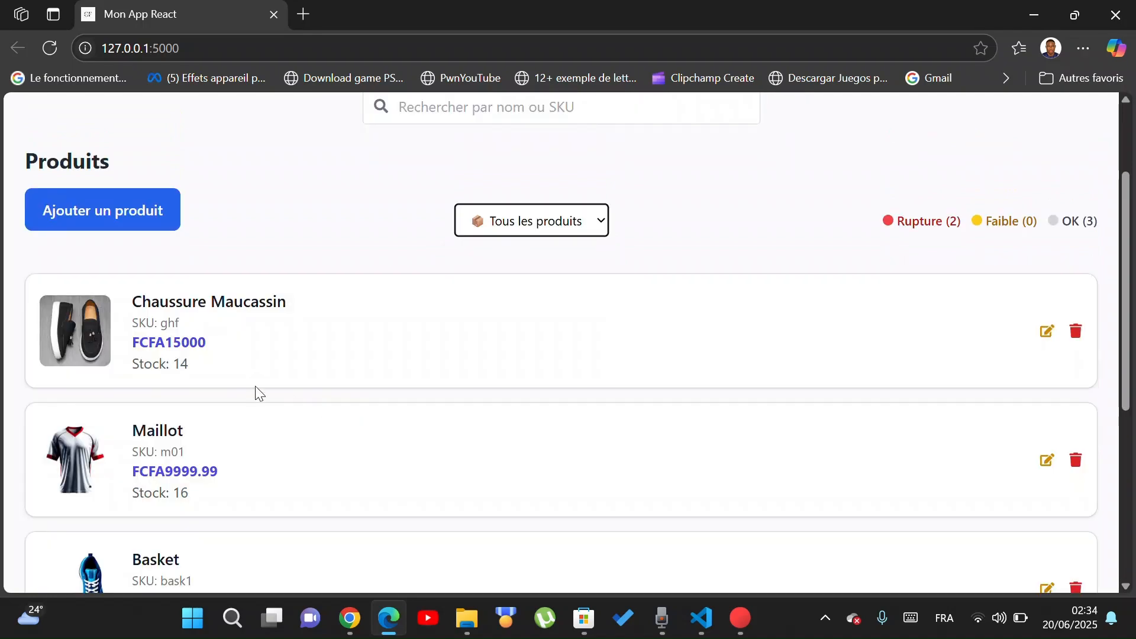
{"action": "scroll", "coordinate": [260, 349], "scroll_direction": "down", "scroll_amount": 2}
{"action": "scroll", "coordinate": [261, 360], "scroll_direction": "up", "scroll_amount": 3}
{"action": "scroll", "coordinate": [261, 360], "scroll_direction": "down", "scroll_amount": 1}
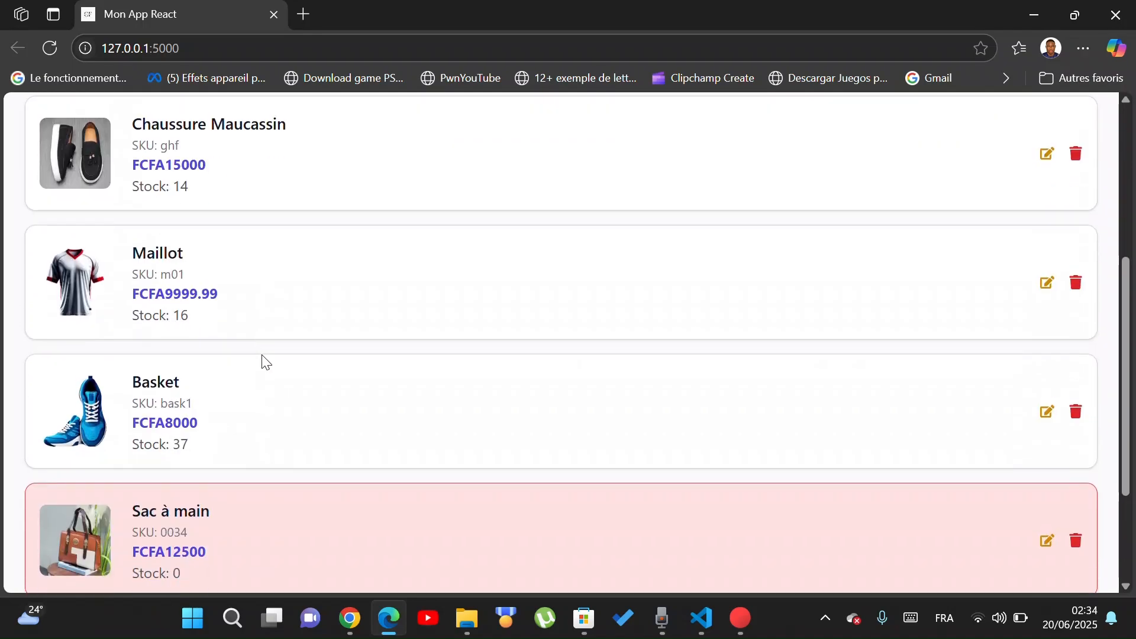
{"action": "scroll", "coordinate": [264, 361], "scroll_direction": "up", "scroll_amount": 2}
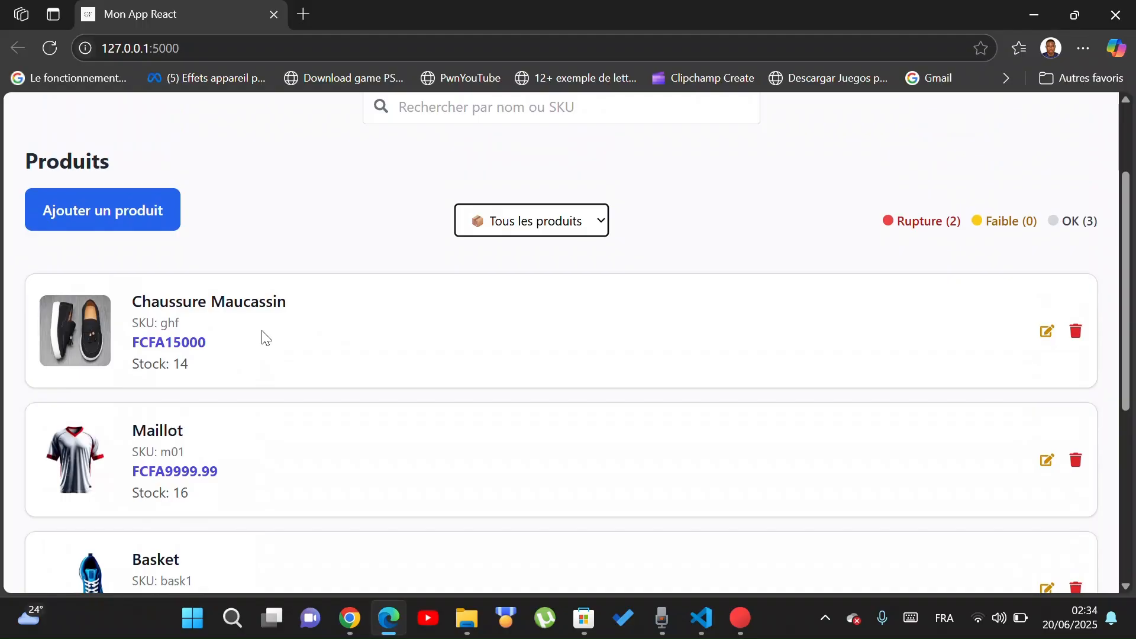
{"action": "left_click_drag", "start_coordinate": [132, 301], "coordinate": [373, 379]}
{"action": "left_click", "coordinate": [417, 322]}
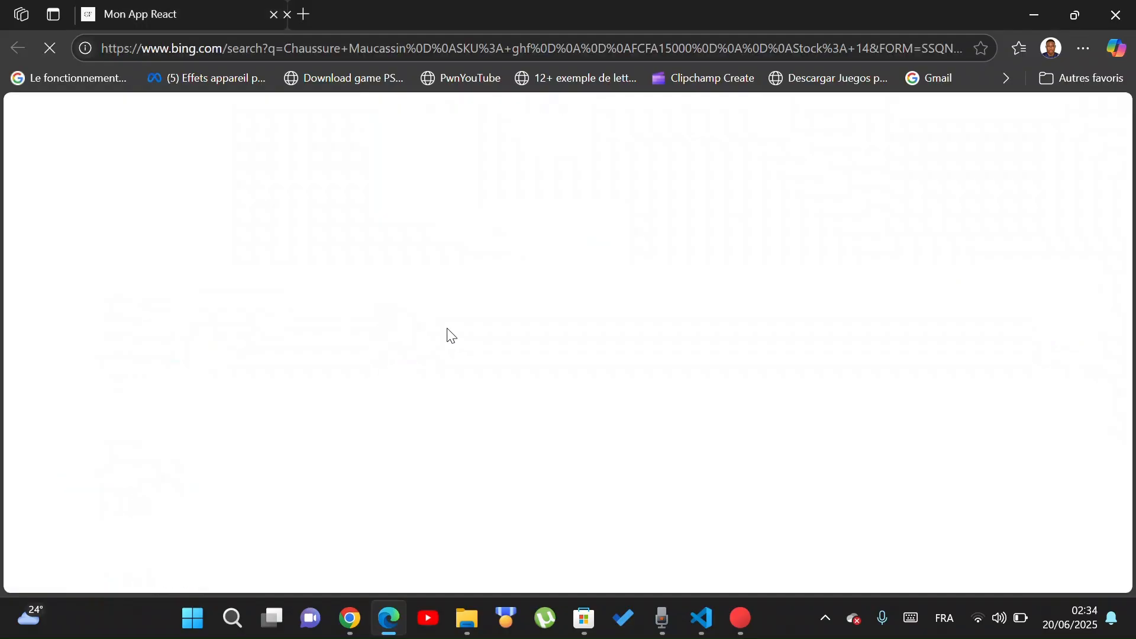
{"action": "left_click", "coordinate": [487, 14]}
{"action": "left_click", "coordinate": [335, 378]}
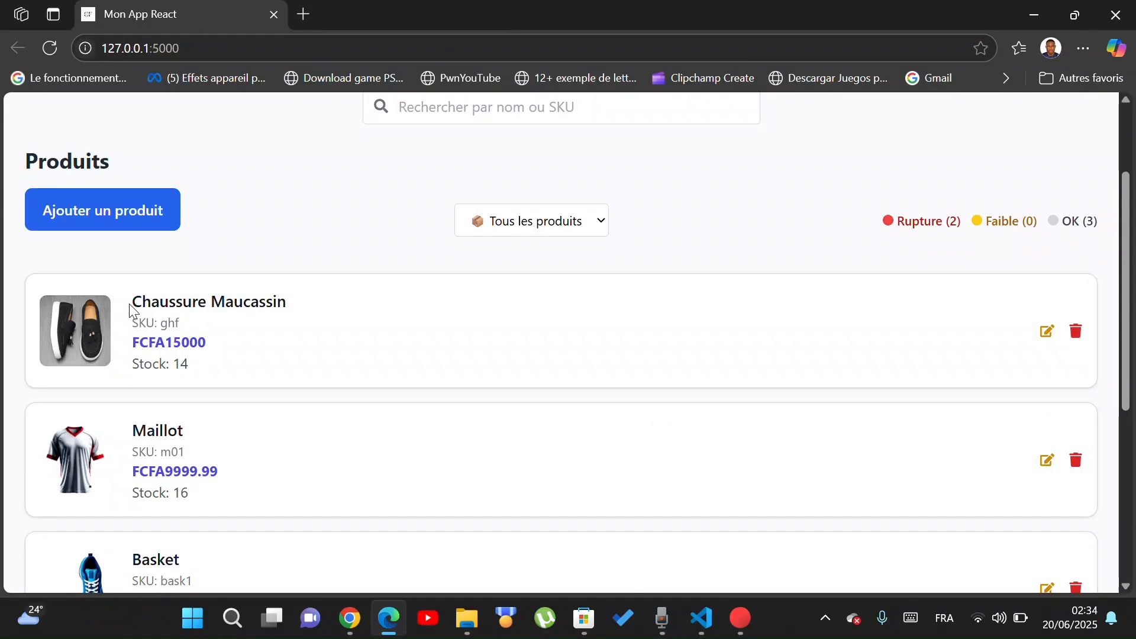
Step: Highlight the name, SKU, price and stock lines of Chaussure Maucassin in the product list
{"action": "left_click_drag", "start_coordinate": [128, 309], "coordinate": [320, 314]}
{"action": "left_click_drag", "start_coordinate": [175, 324], "coordinate": [128, 335]}
{"action": "left_click", "coordinate": [193, 350]}
{"action": "double_click", "coordinate": [148, 343]}
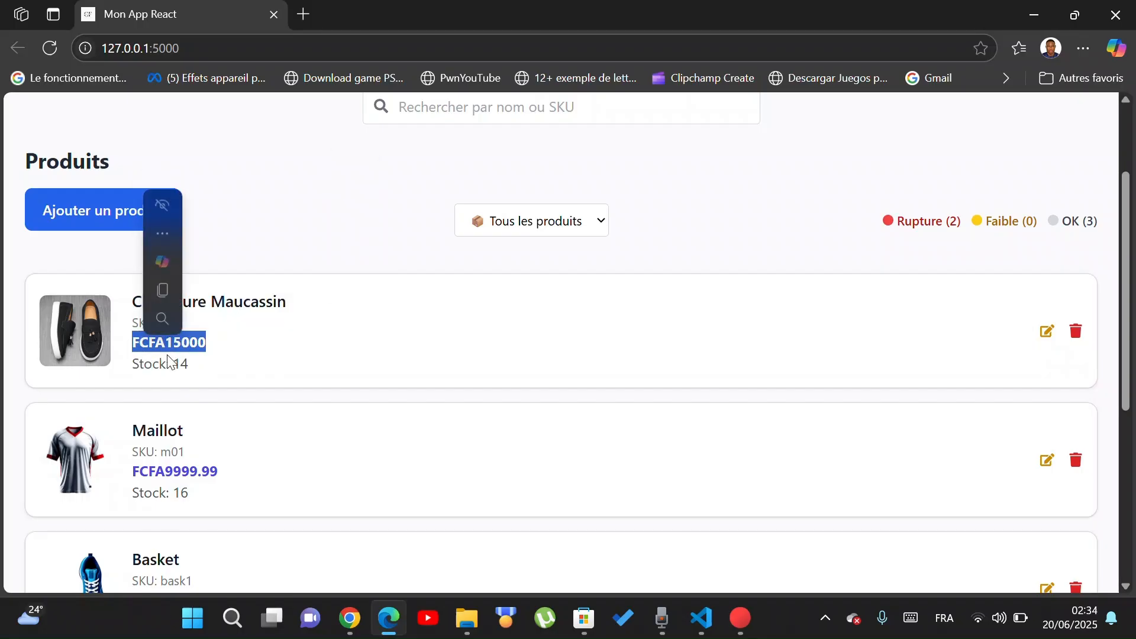
{"action": "left_click_drag", "start_coordinate": [205, 372], "coordinate": [136, 363]}
{"action": "left_click", "coordinate": [351, 380]}
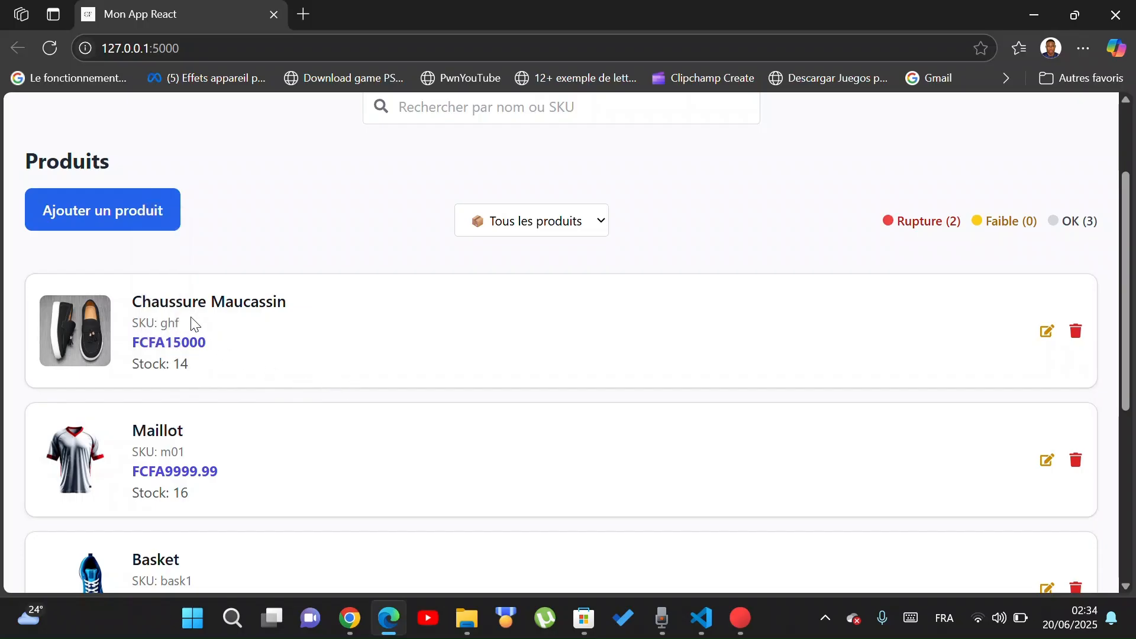
Step: Highlight the full SKU line of Chaussure Maucassin and the SKU code on its own
{"action": "left_click_drag", "start_coordinate": [187, 323], "coordinate": [132, 325]}
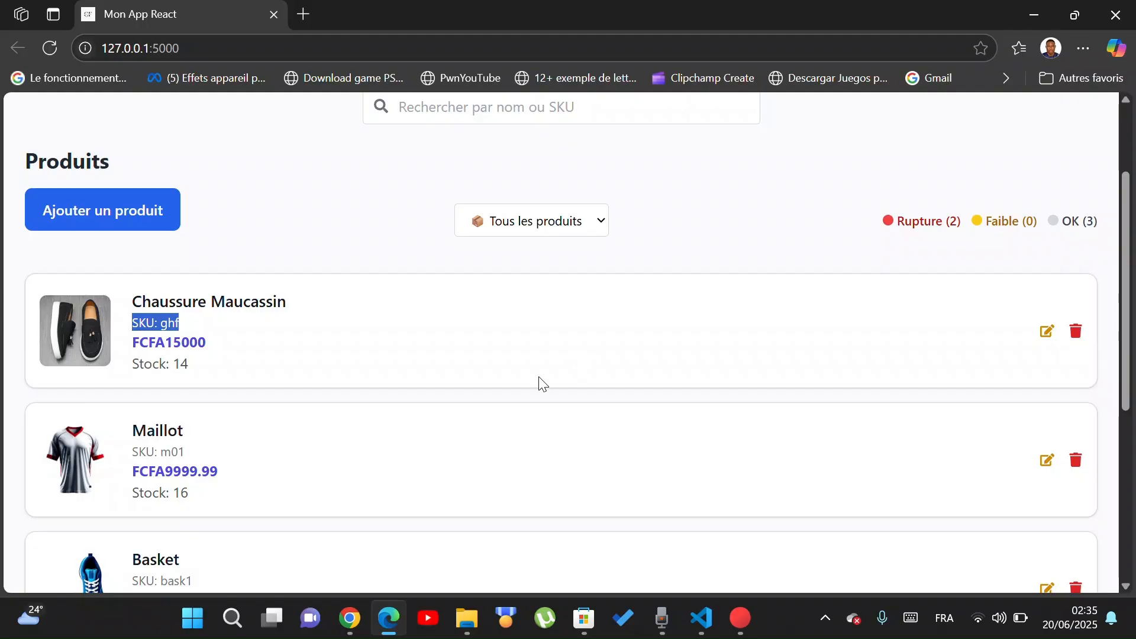
{"action": "left_click", "coordinate": [222, 325]}
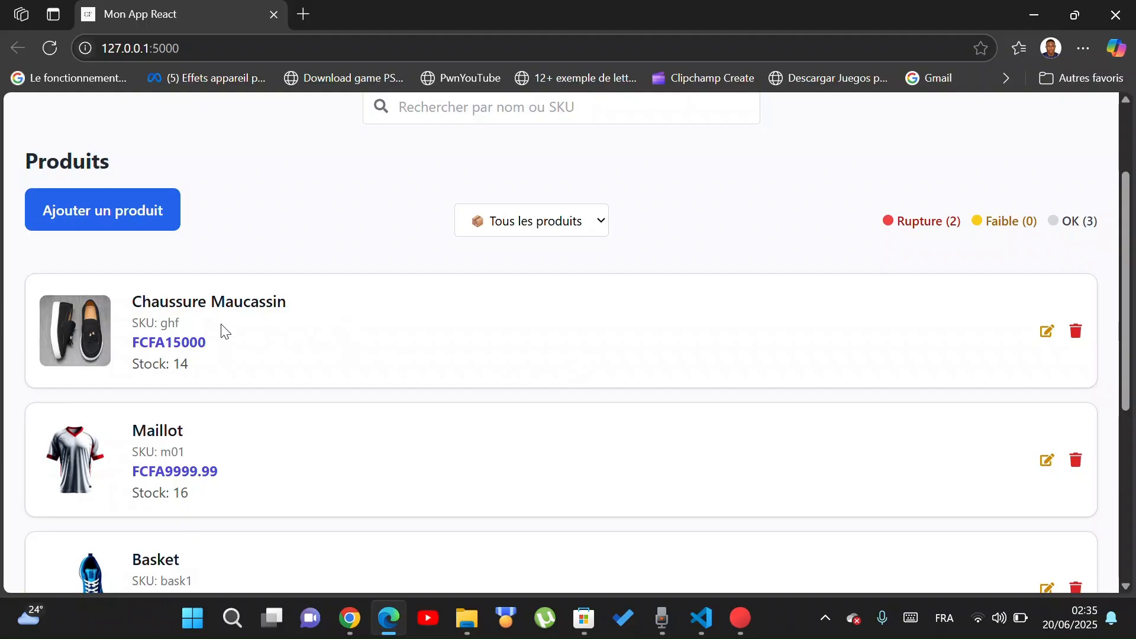
{"action": "left_click_drag", "start_coordinate": [184, 325], "coordinate": [157, 325]}
{"action": "left_click", "coordinate": [217, 339]}
Step: Open the edit form of Chaussure Maucassin, place the cursor in its Nom field, and cancel without saving
{"action": "left_click", "coordinate": [1047, 331]}
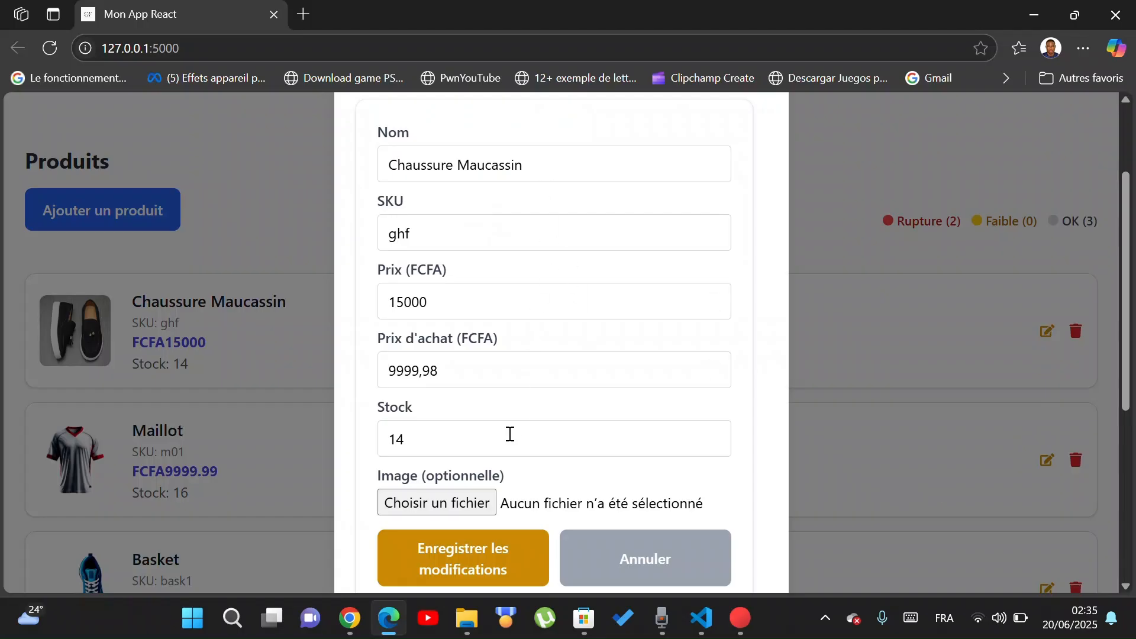
{"action": "left_click", "coordinate": [551, 178]}
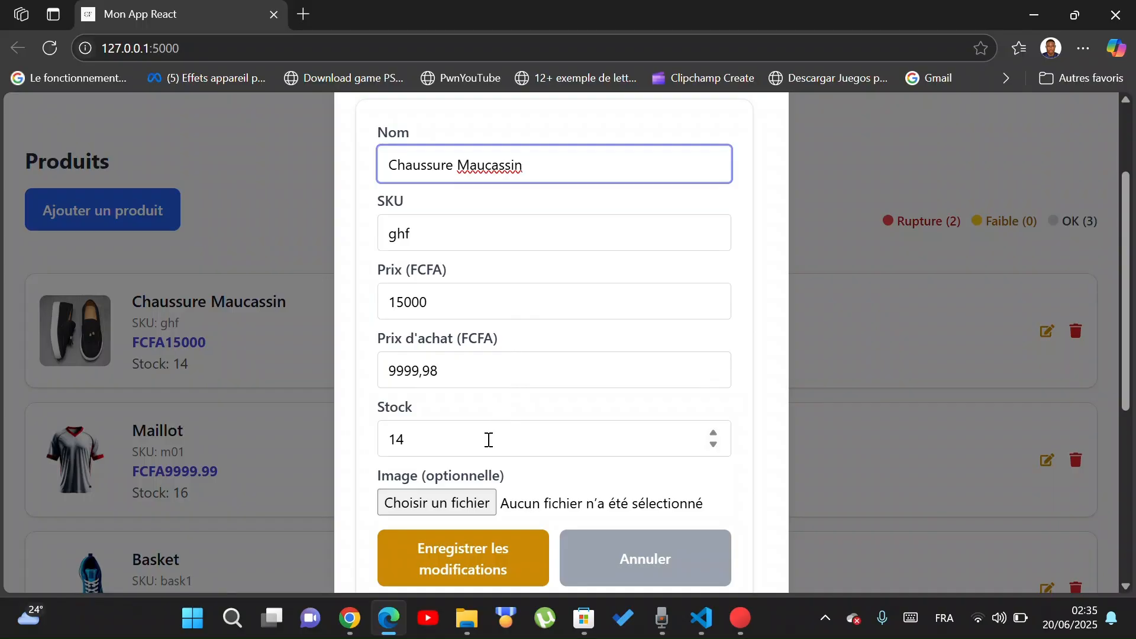
{"action": "left_click", "coordinate": [622, 552]}
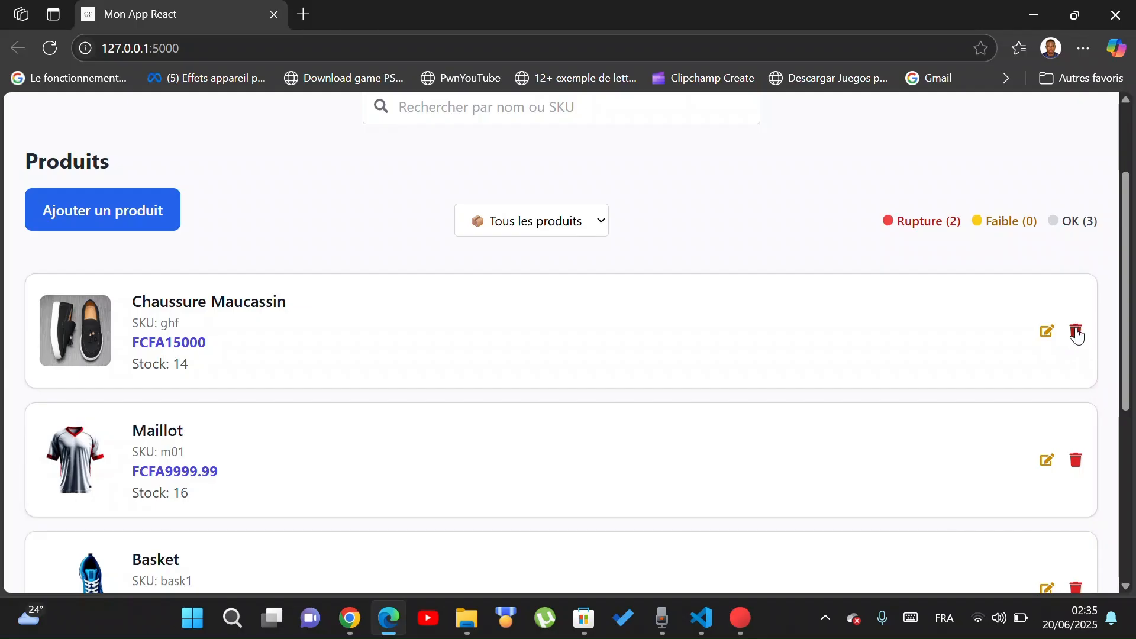
Step: Highlight the names of the two red-marked products, Sac à main and Chemise, at the end of the product list
{"action": "scroll", "coordinate": [692, 302], "scroll_direction": "down", "scroll_amount": 4}
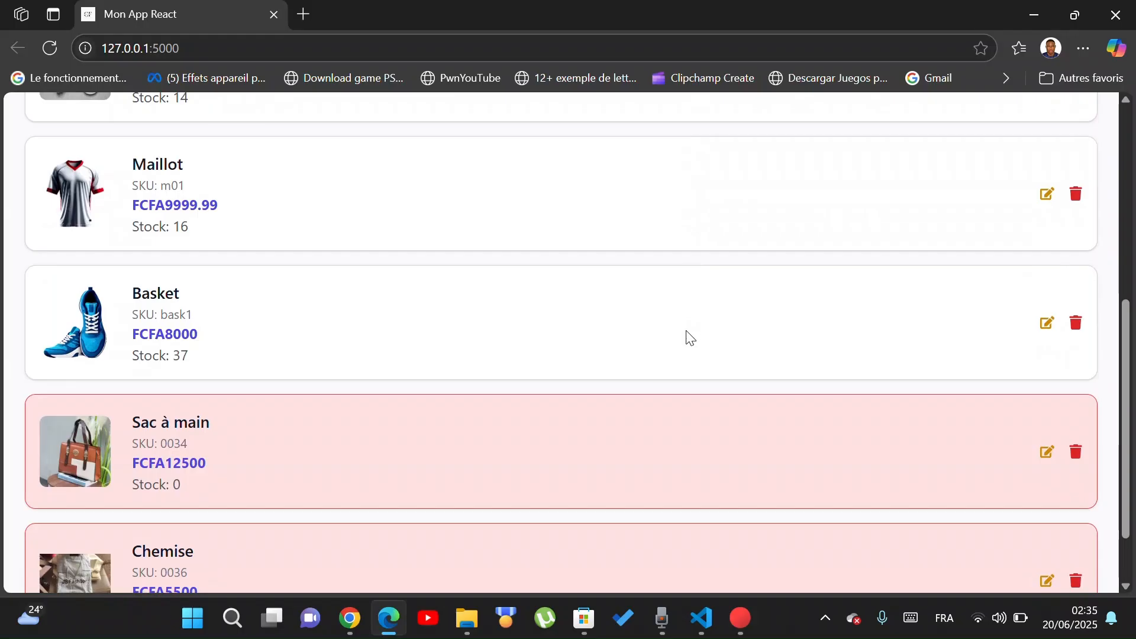
{"action": "scroll", "coordinate": [668, 346], "scroll_direction": "down", "scroll_amount": 2}
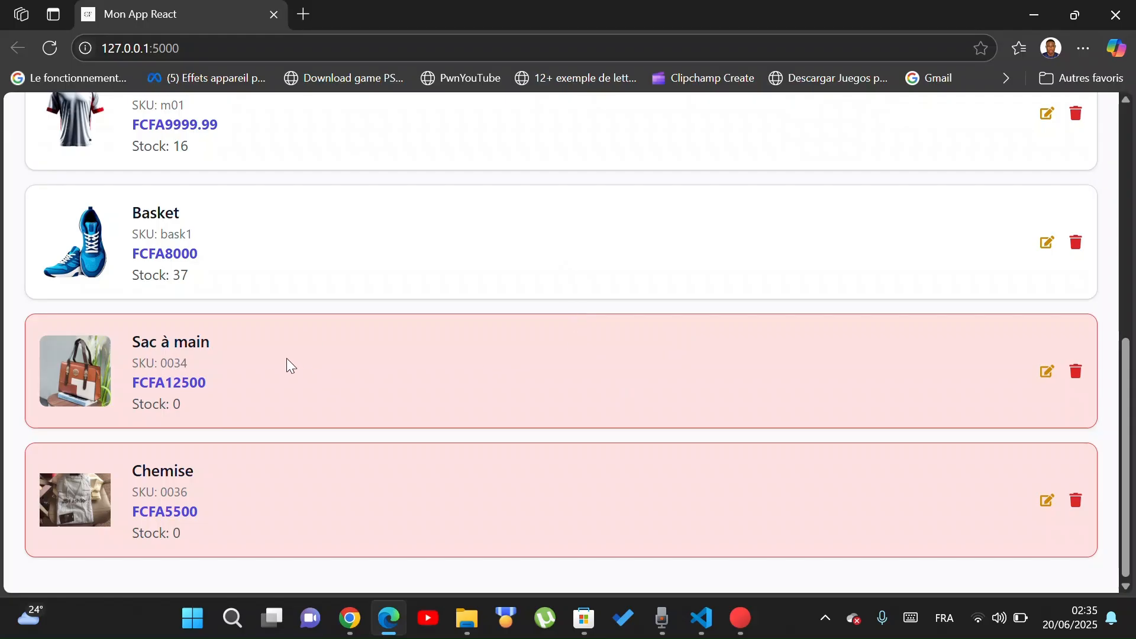
{"action": "triple_click", "coordinate": [198, 346]}
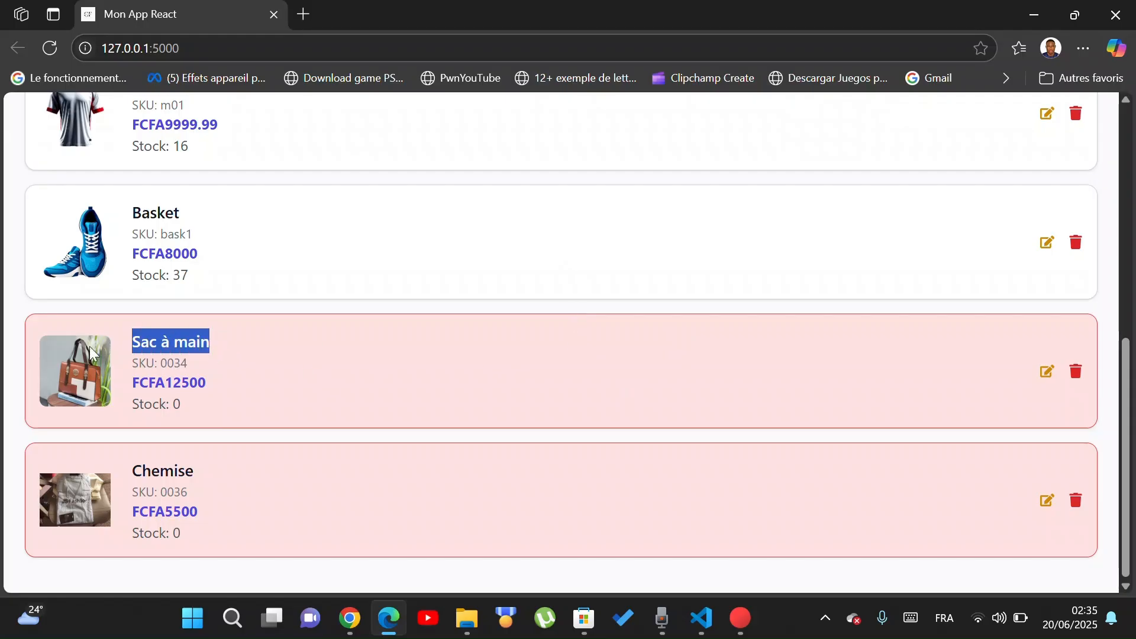
{"action": "left_click", "coordinate": [379, 394]}
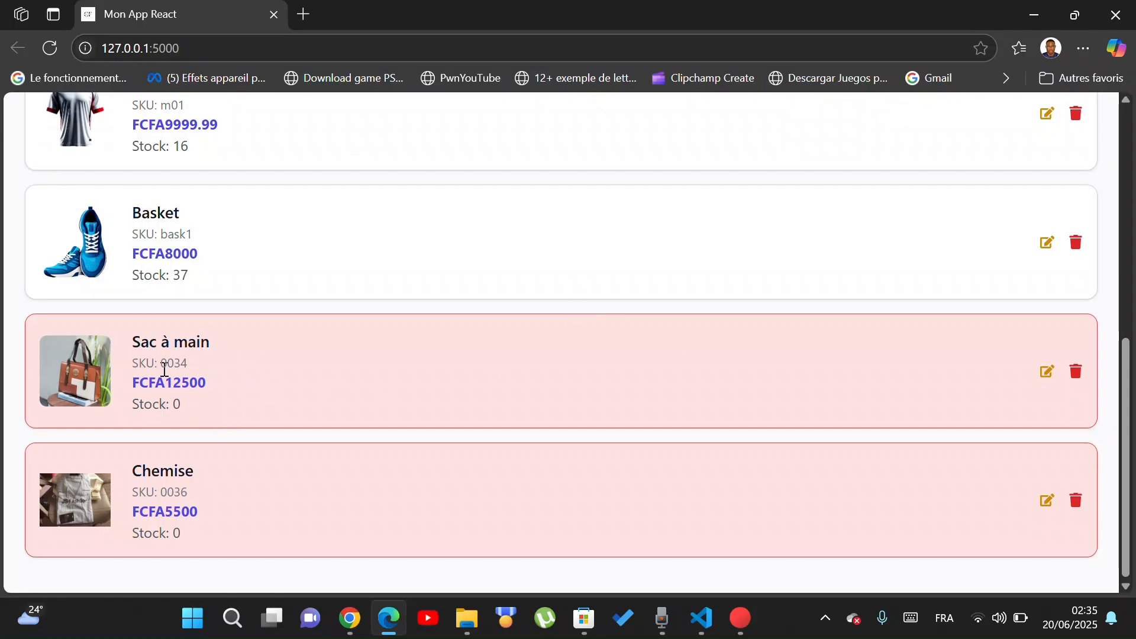
{"action": "double_click", "coordinate": [169, 472]}
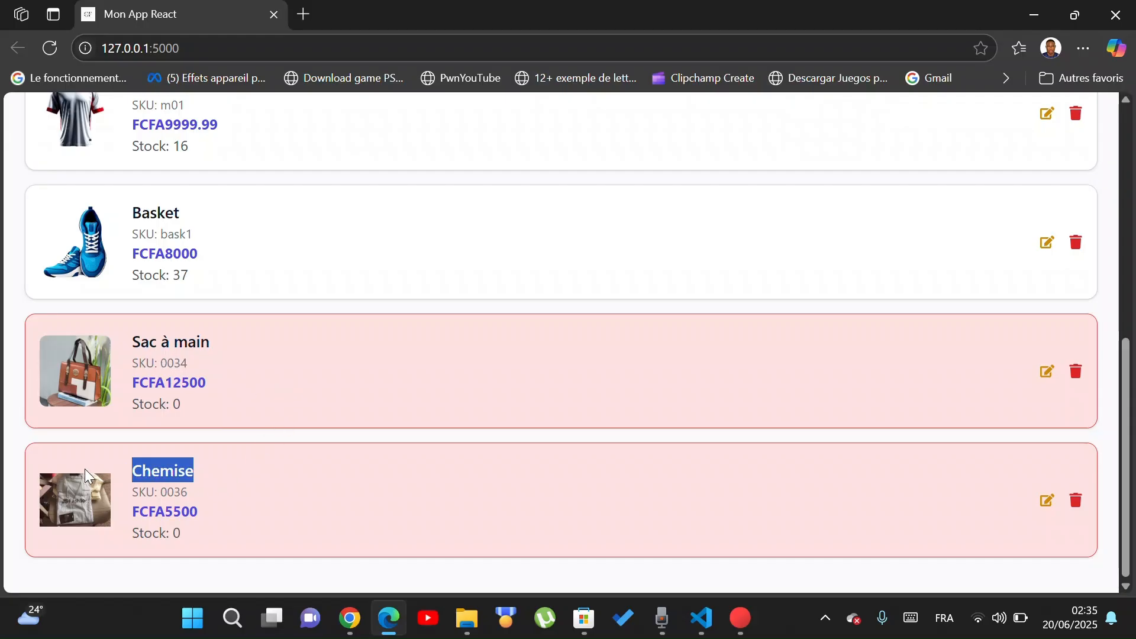
{"action": "left_click", "coordinate": [312, 486]}
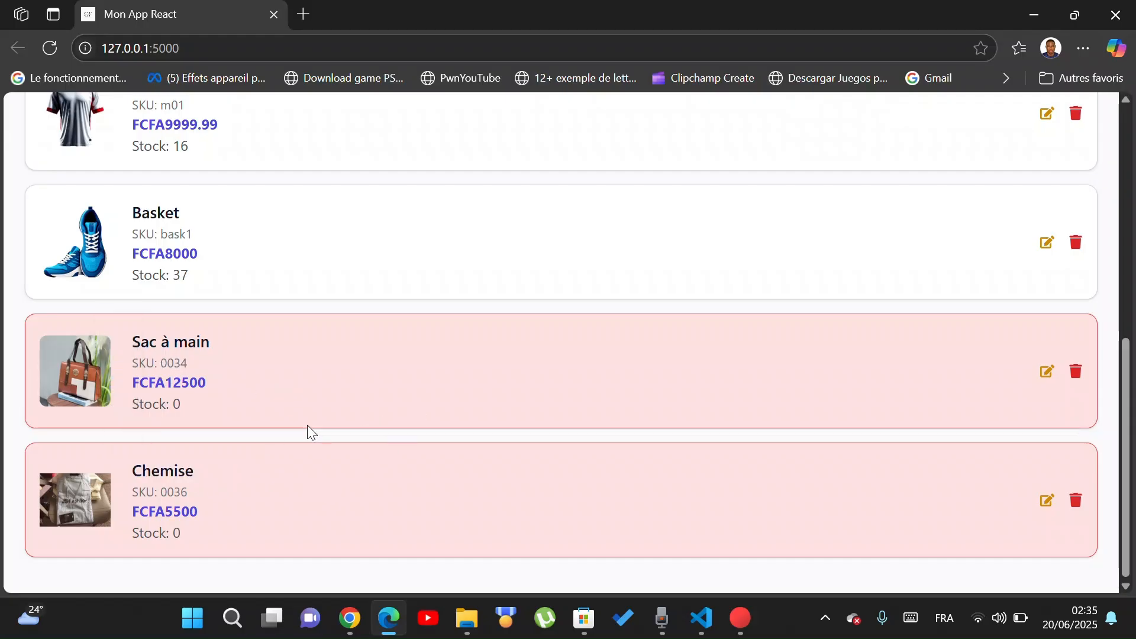
Step: Highlight the stock line of Sac à main in the full product list, and clear the highlight
{"action": "left_click_drag", "start_coordinate": [181, 404], "coordinate": [134, 413]}
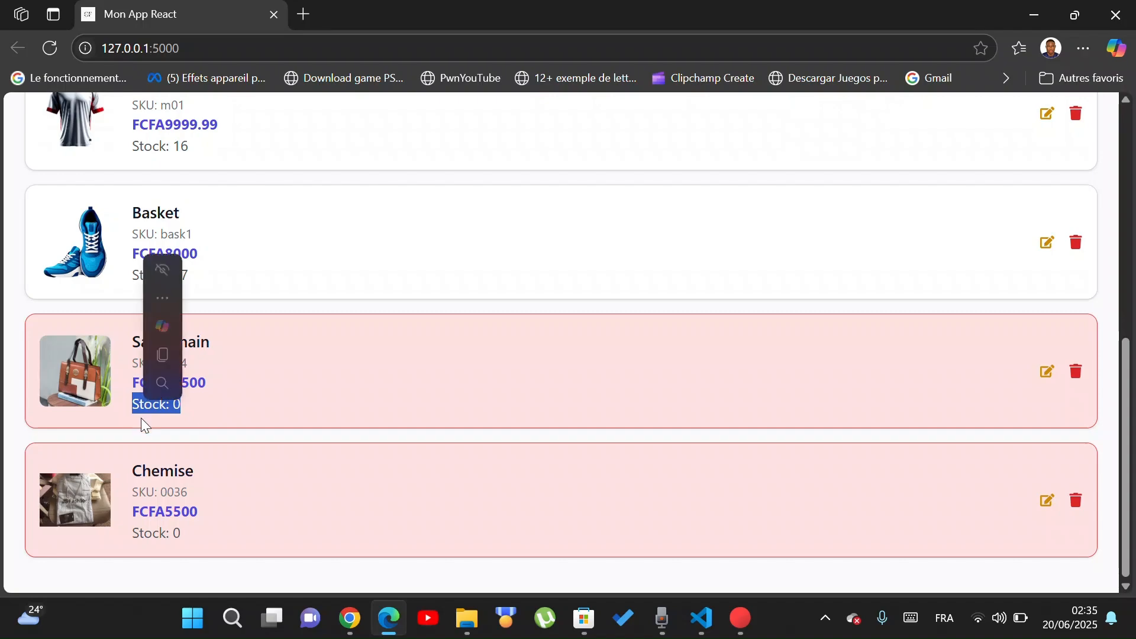
{"action": "left_click", "coordinate": [379, 438]}
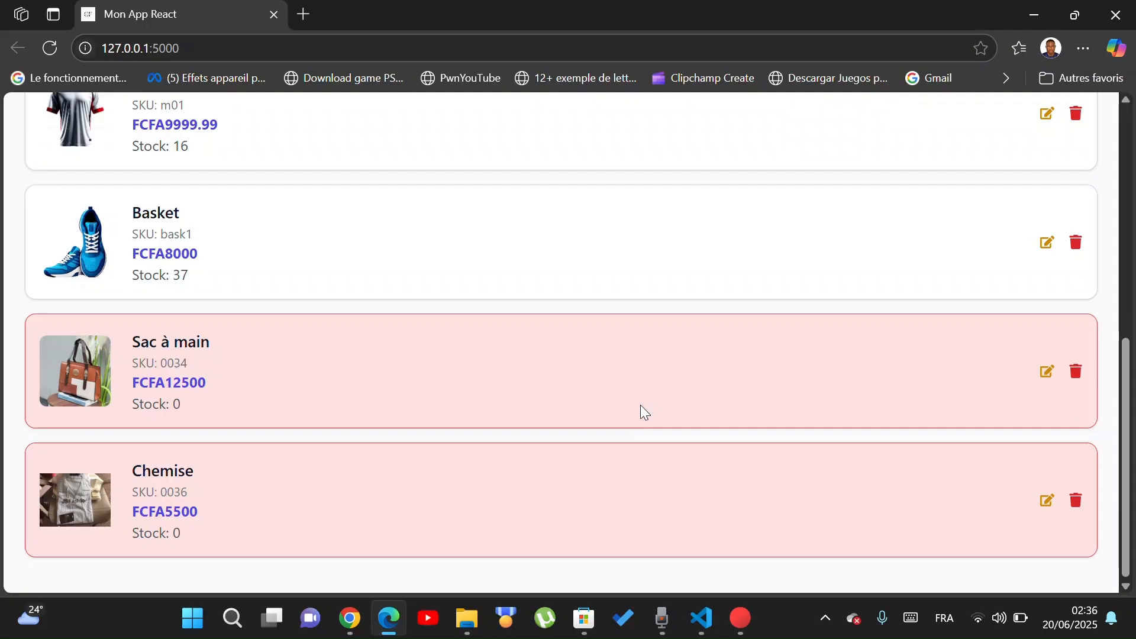
{"action": "left_click_drag", "start_coordinate": [153, 411], "coordinate": [122, 416]}
{"action": "left_click", "coordinate": [577, 465]}
Step: Open the Caisse page and place the cursor in its product search field
{"action": "scroll", "coordinate": [604, 485], "scroll_direction": "up", "scroll_amount": 8}
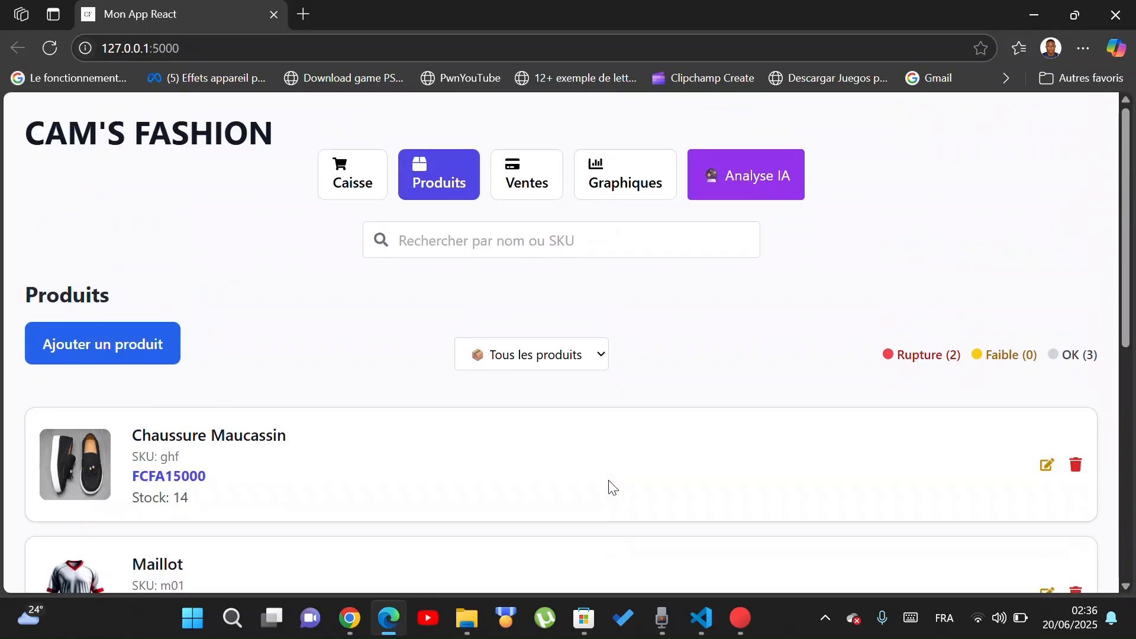
{"action": "left_click", "coordinate": [354, 178]}
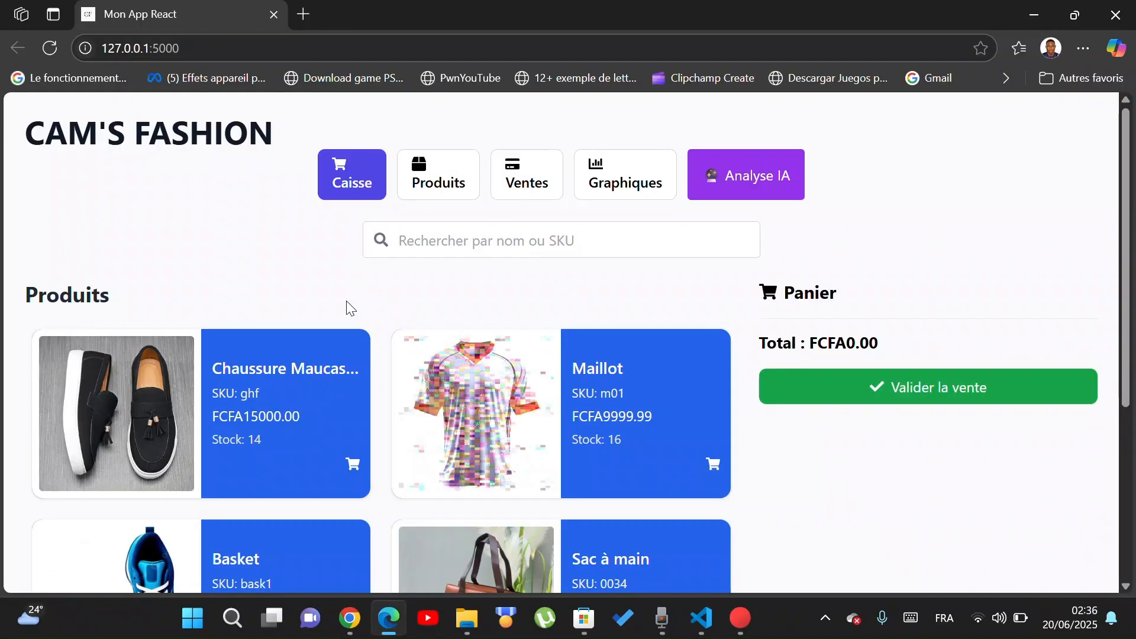
{"action": "left_click", "coordinate": [414, 242]}
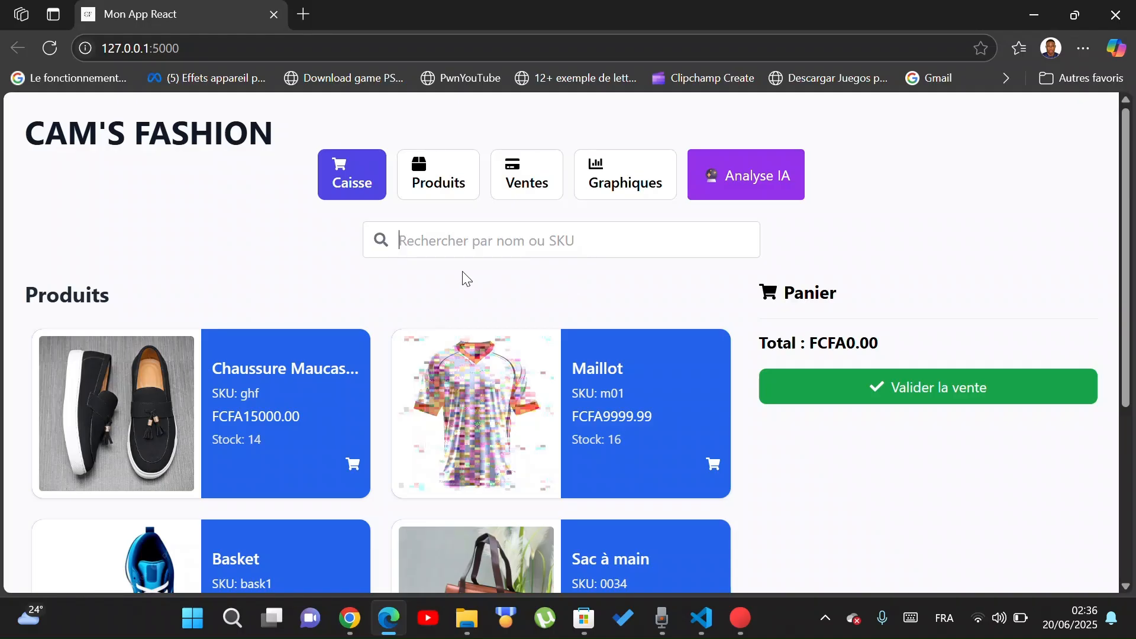
{"action": "scroll", "coordinate": [434, 270], "scroll_direction": "down", "scroll_amount": 1}
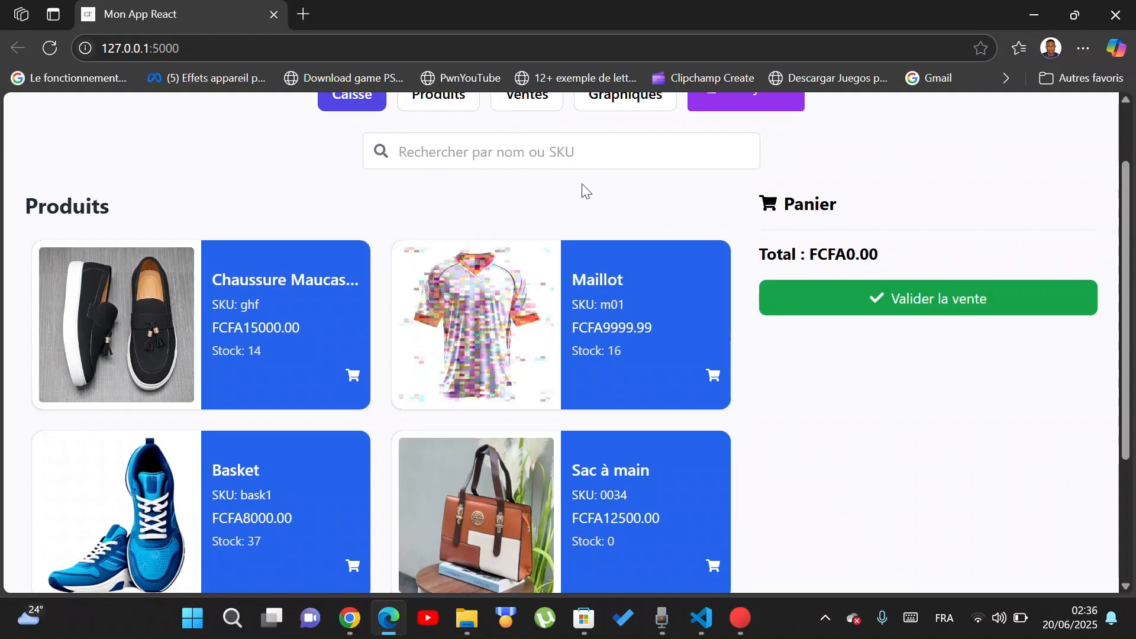
Step: Highlight the Panier heading of the empty cart, and clear the highlight
{"action": "double_click", "coordinate": [873, 213]}
{"action": "left_click", "coordinate": [865, 217]}
{"action": "double_click", "coordinate": [840, 206]}
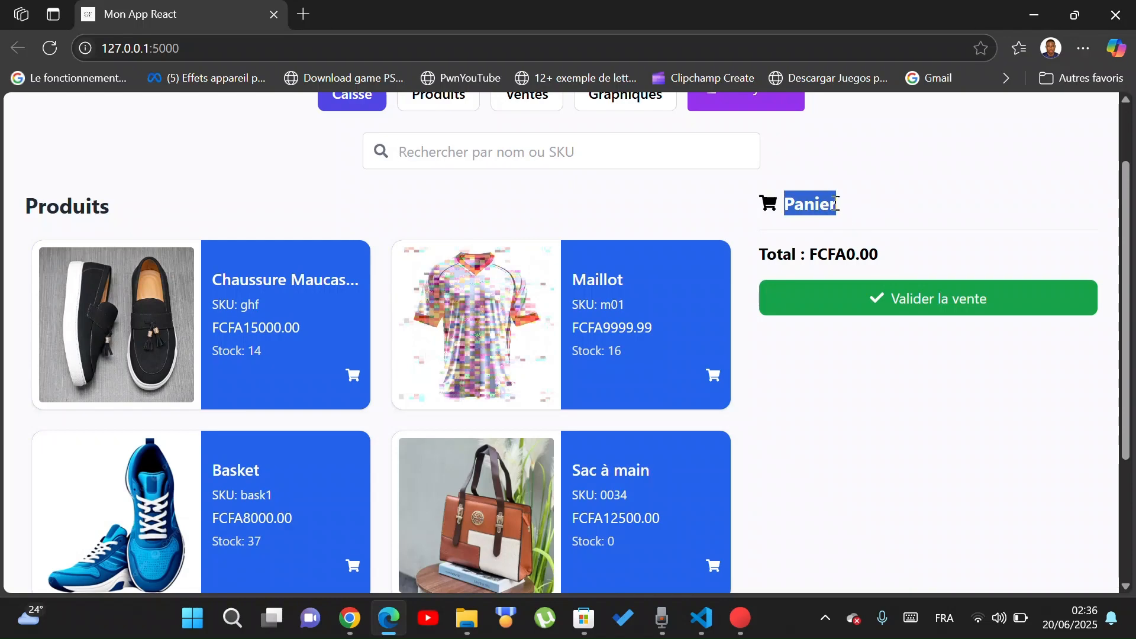
{"action": "left_click", "coordinate": [786, 205]}
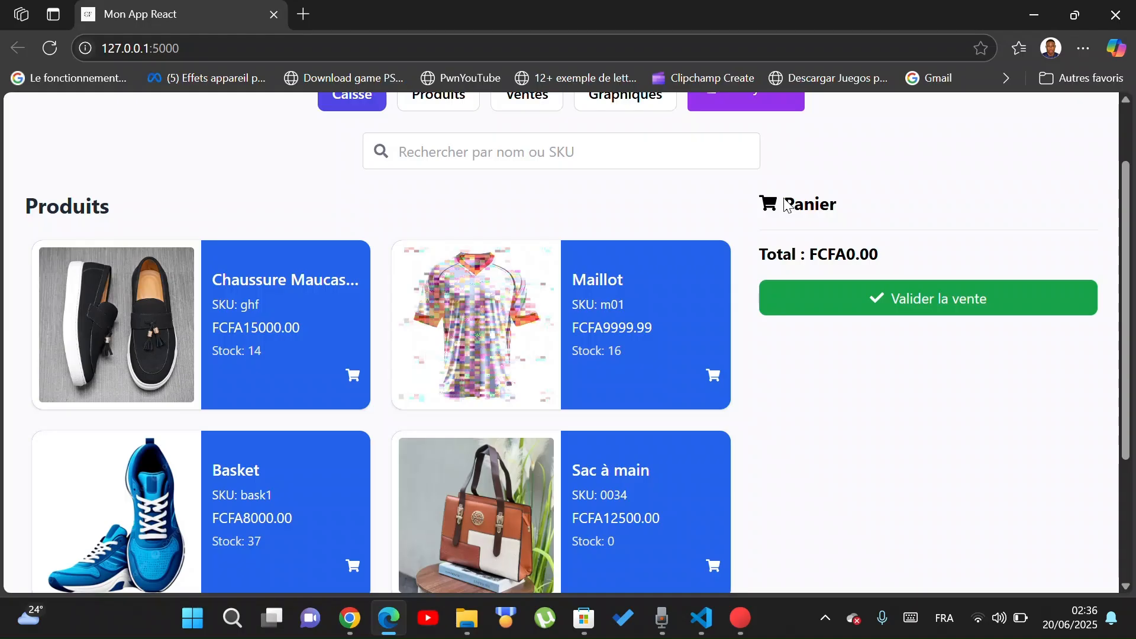
Step: Look through the Caisse product cards, and add one Basket and one Maillot to the cart
{"action": "scroll", "coordinate": [362, 394], "scroll_direction": "down", "scroll_amount": 1}
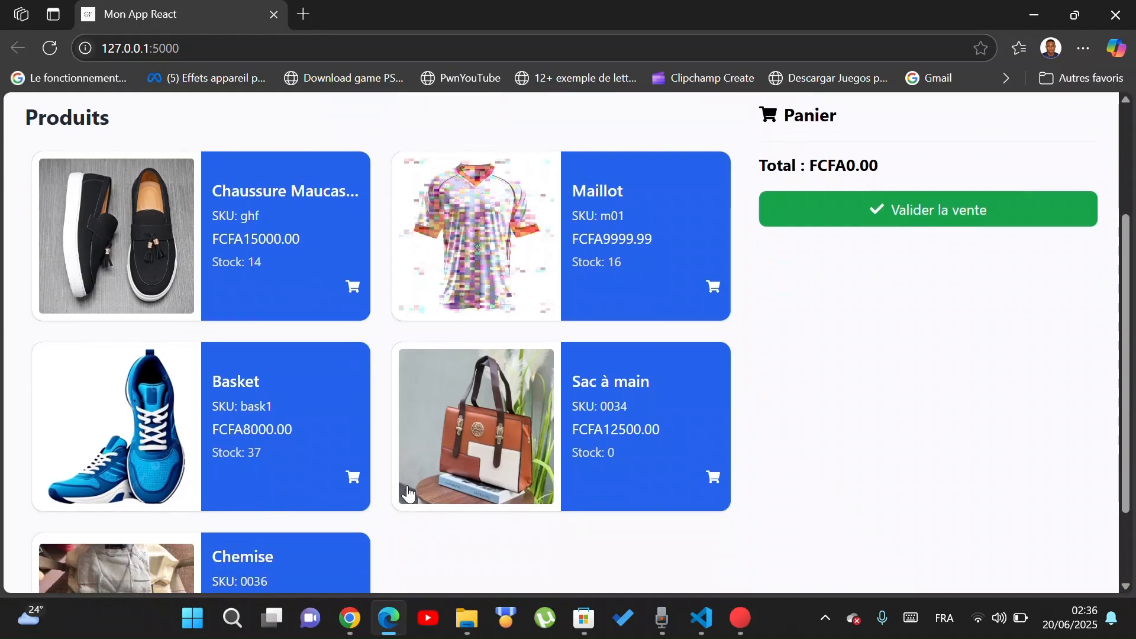
{"action": "scroll", "coordinate": [416, 545], "scroll_direction": "down", "scroll_amount": 1}
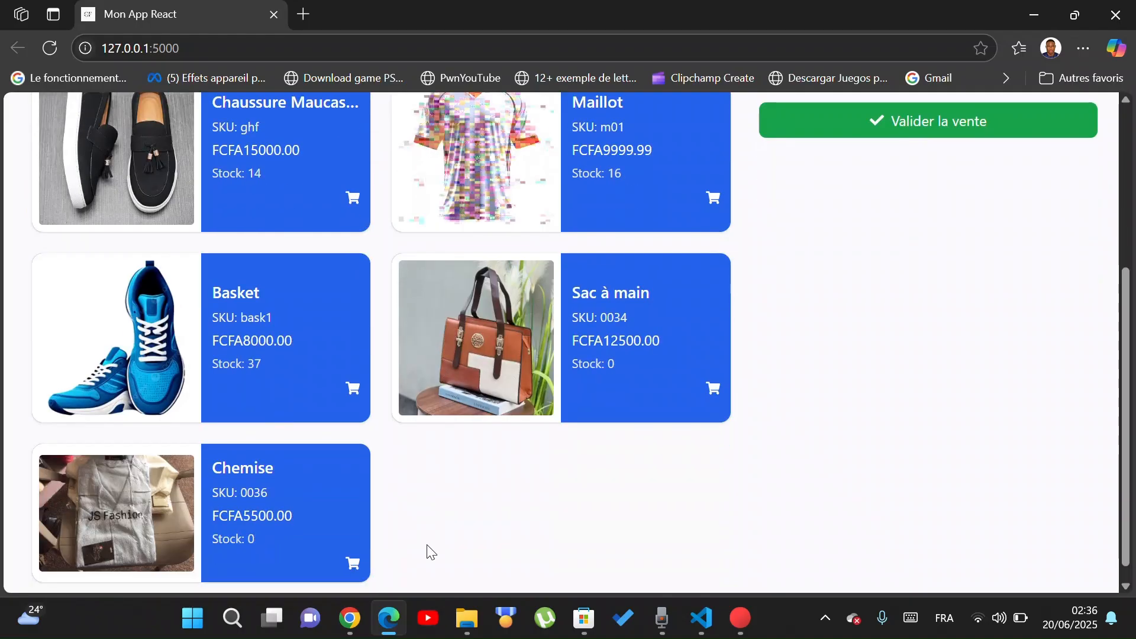
{"action": "scroll", "coordinate": [427, 553], "scroll_direction": "up", "scroll_amount": 1}
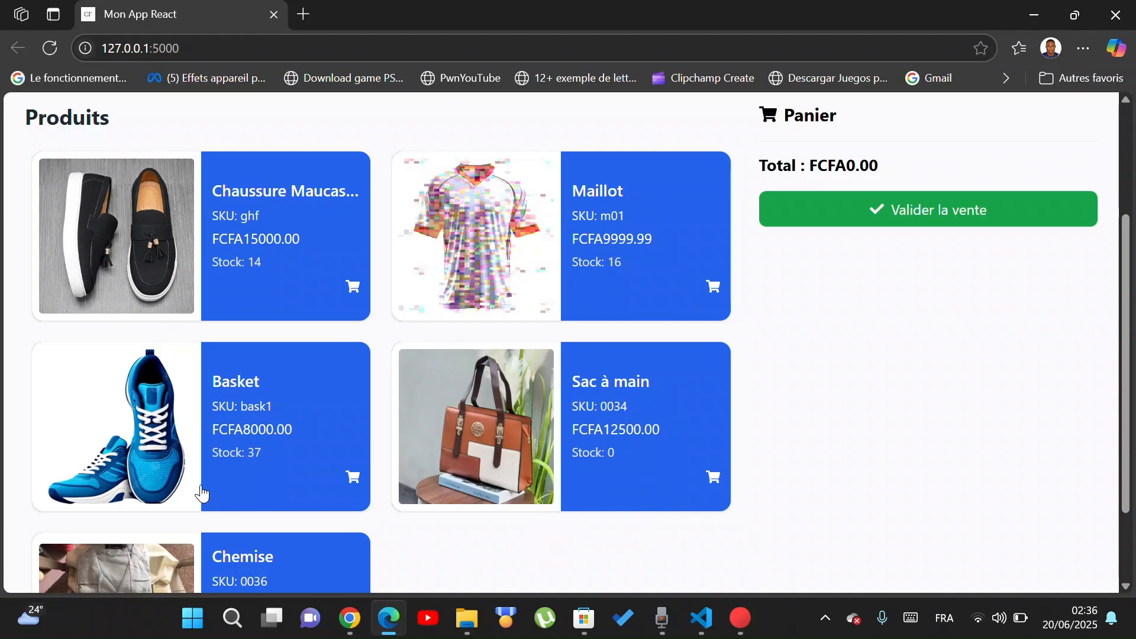
{"action": "left_click", "coordinate": [131, 419]}
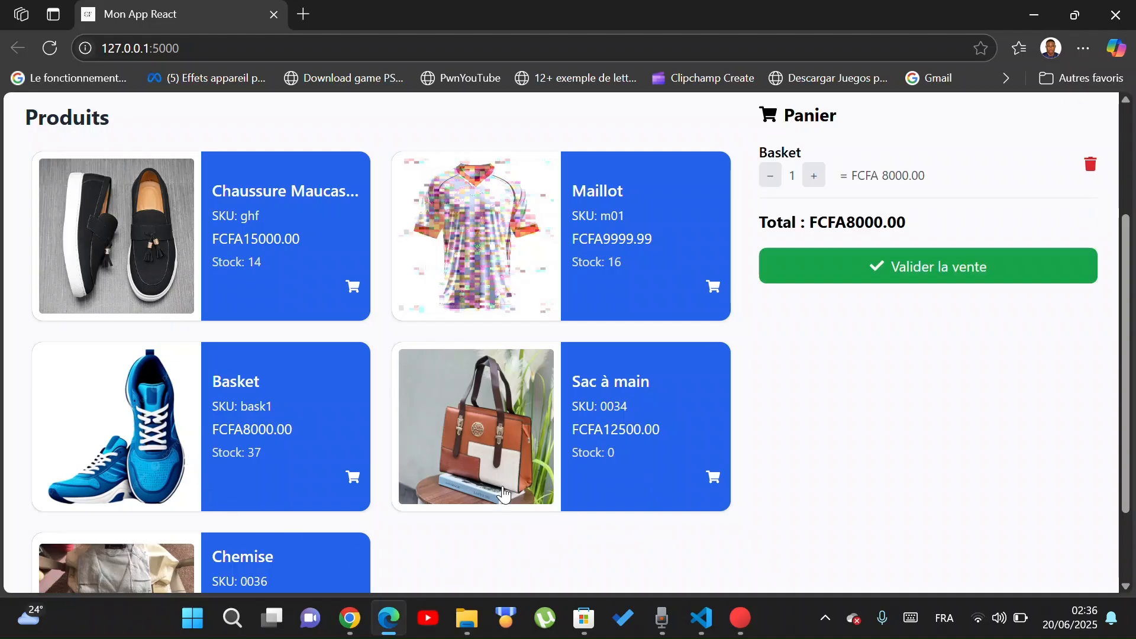
{"action": "left_click", "coordinate": [486, 220]}
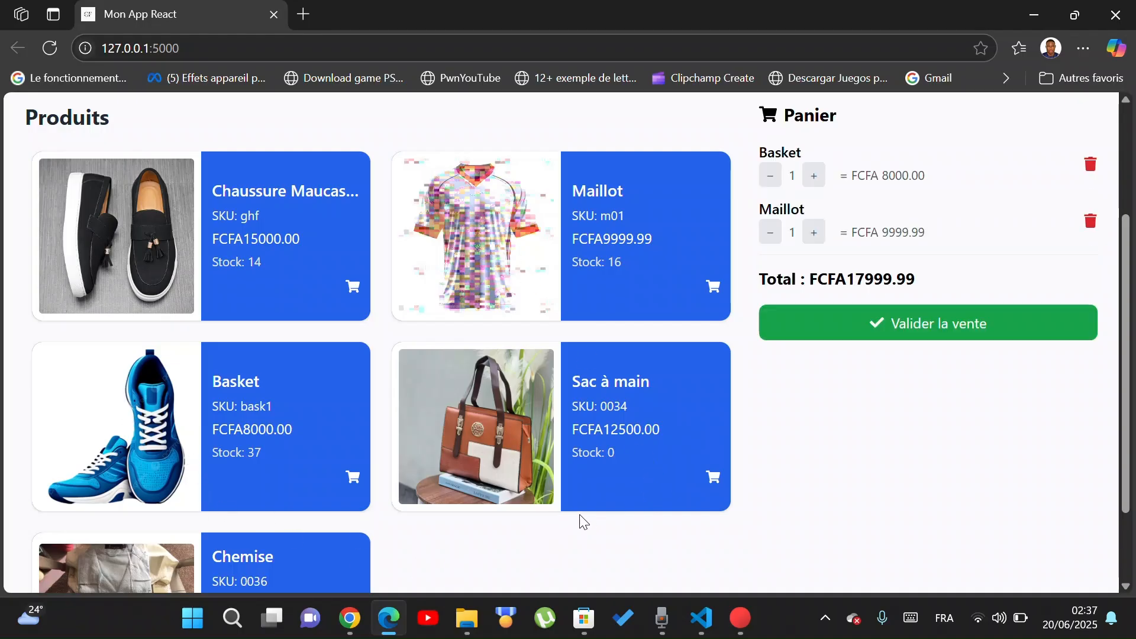
Step: Highlight the Basket item's name in the cart, and clear the highlight
{"action": "scroll", "coordinate": [850, 484], "scroll_direction": "up", "scroll_amount": 2}
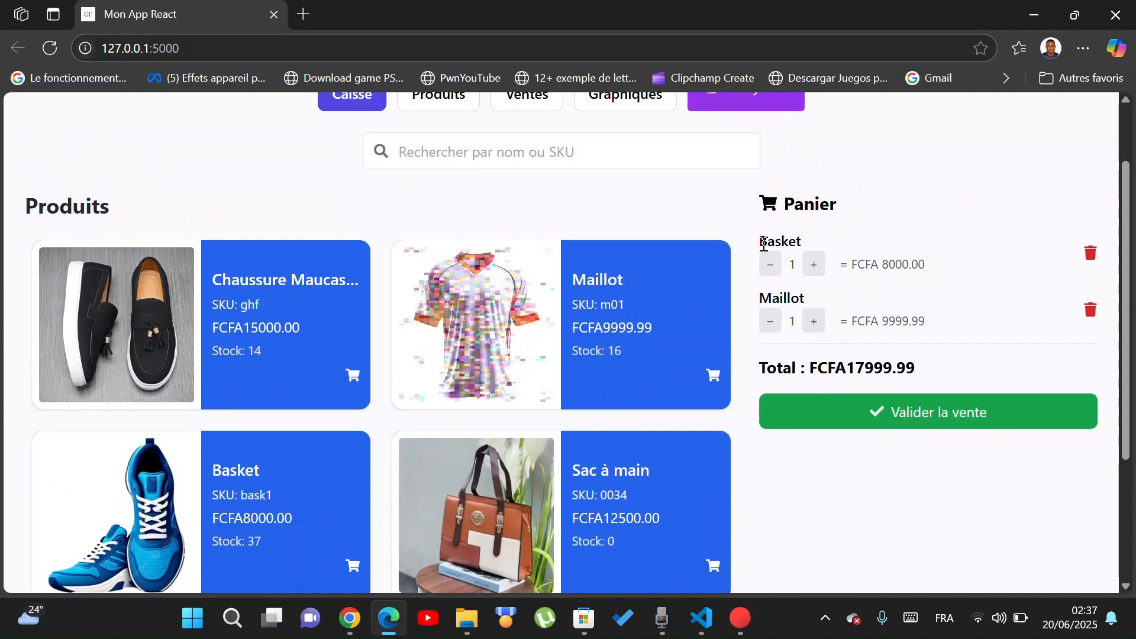
{"action": "left_click_drag", "start_coordinate": [761, 241], "coordinate": [836, 243]}
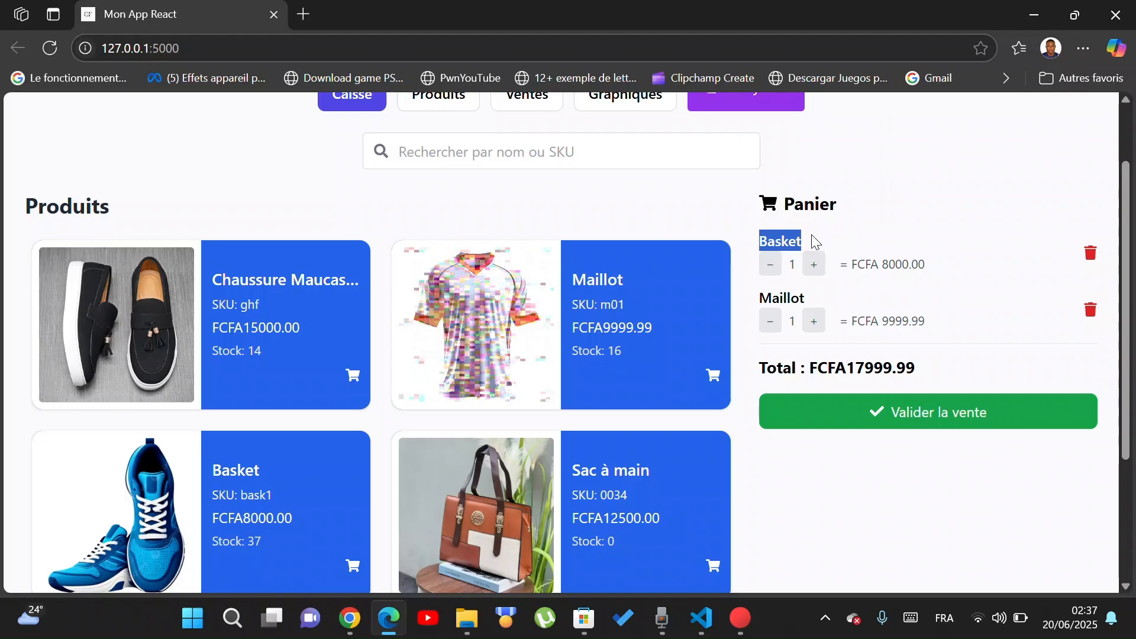
{"action": "left_click", "coordinate": [792, 236]}
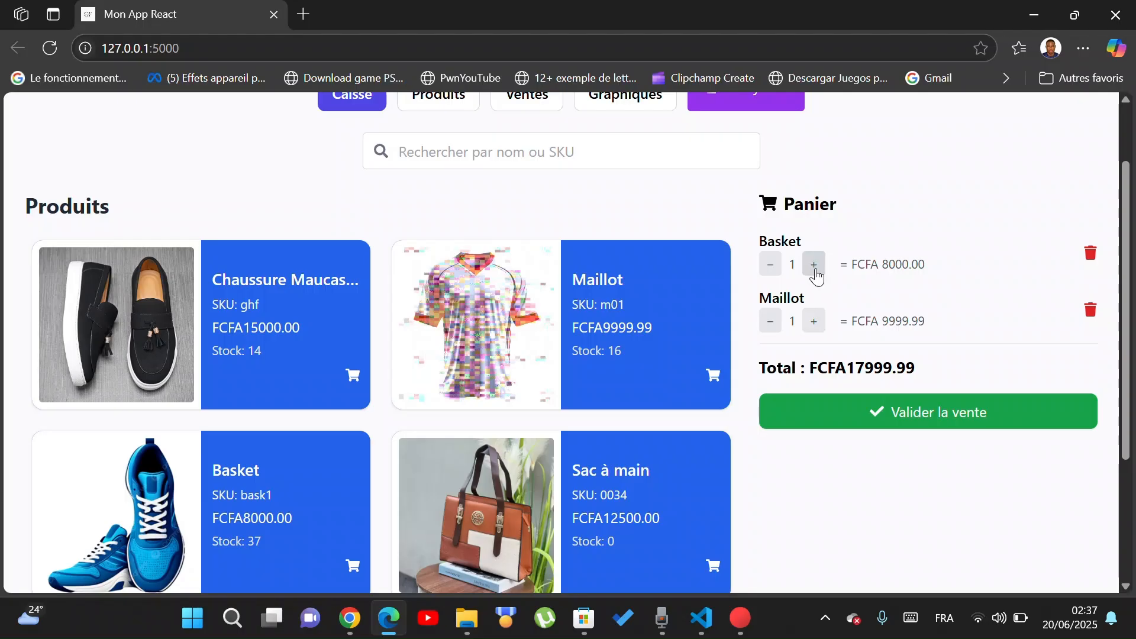
Step: Set the Basket quantity in the cart to 2, and highlight its line amount and the cart total
{"action": "left_click", "coordinate": [815, 274]}
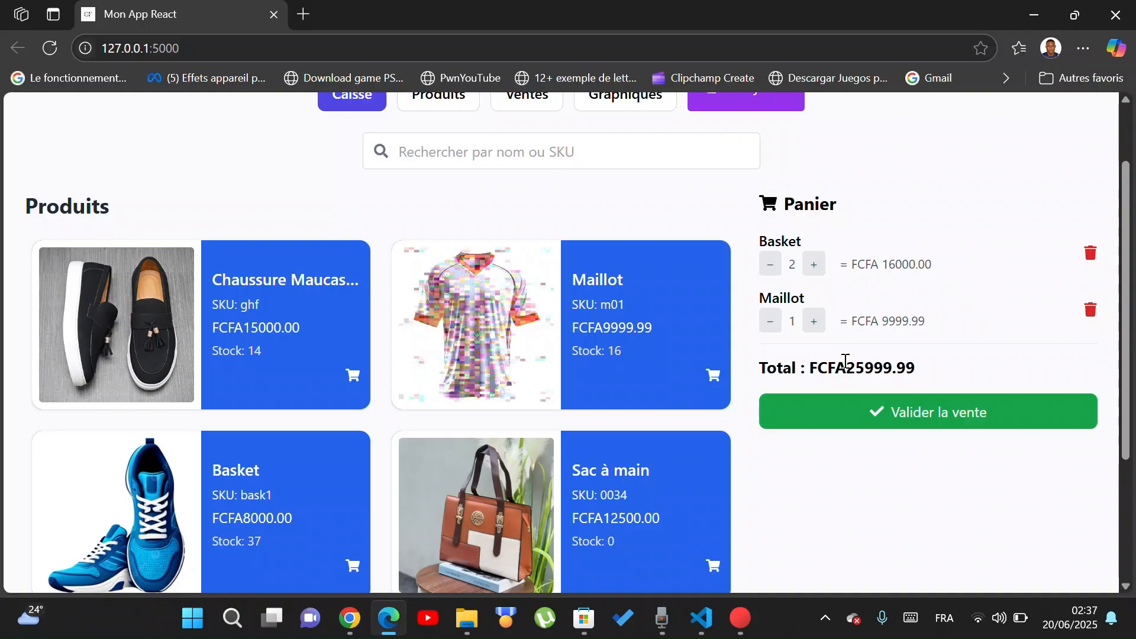
{"action": "triple_click", "coordinate": [927, 275]}
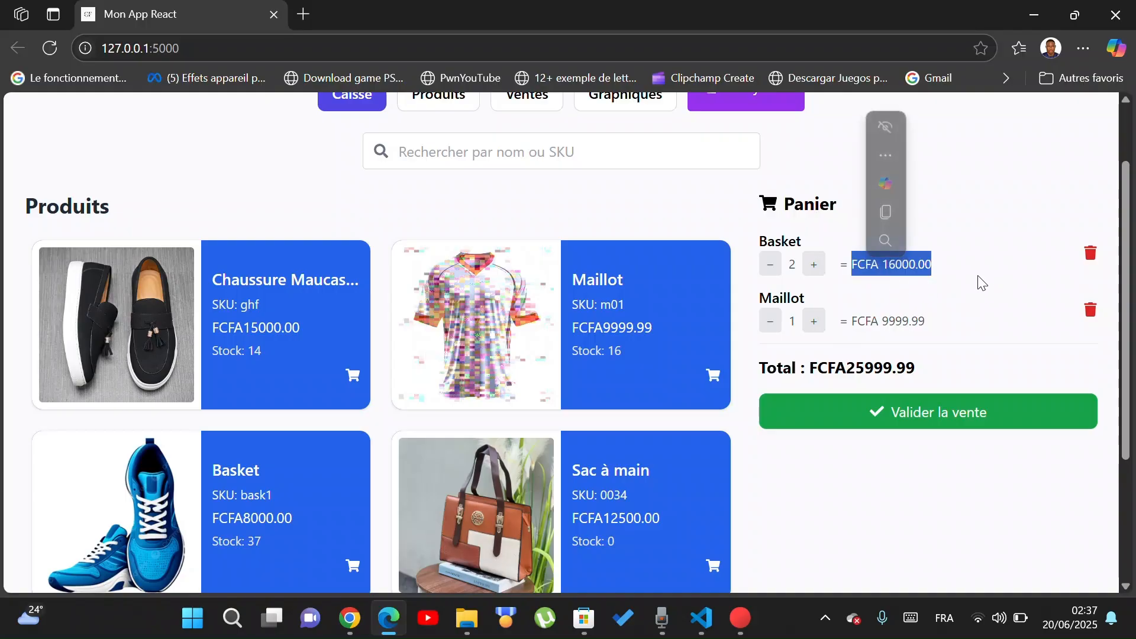
{"action": "left_click", "coordinate": [900, 273]}
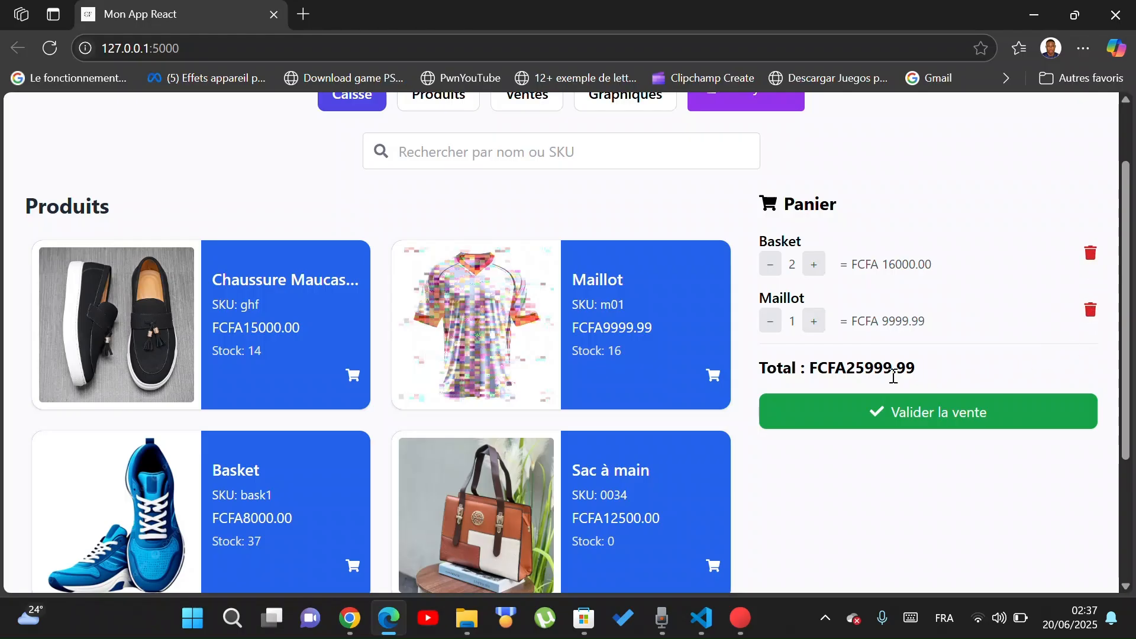
{"action": "left_click_drag", "start_coordinate": [780, 382], "coordinate": [946, 392]}
{"action": "left_click", "coordinate": [943, 382]}
Step: Validate the sale of the cart's items, highlight the text of the confirmation message, and dismiss it
{"action": "left_click", "coordinate": [935, 426]}
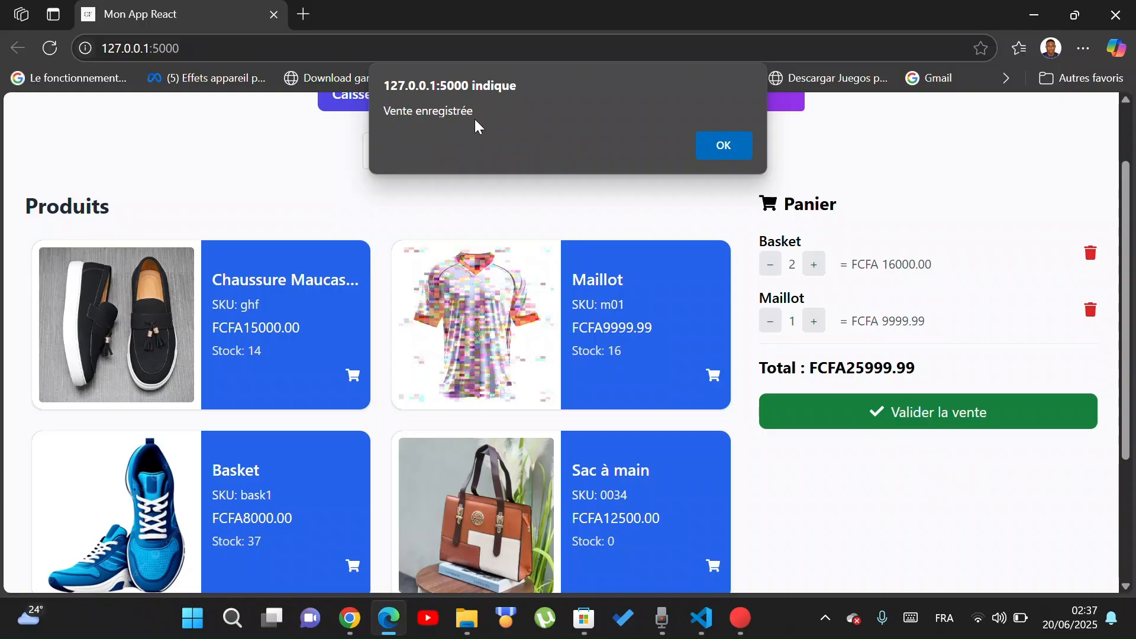
{"action": "left_click_drag", "start_coordinate": [475, 112], "coordinate": [382, 112]}
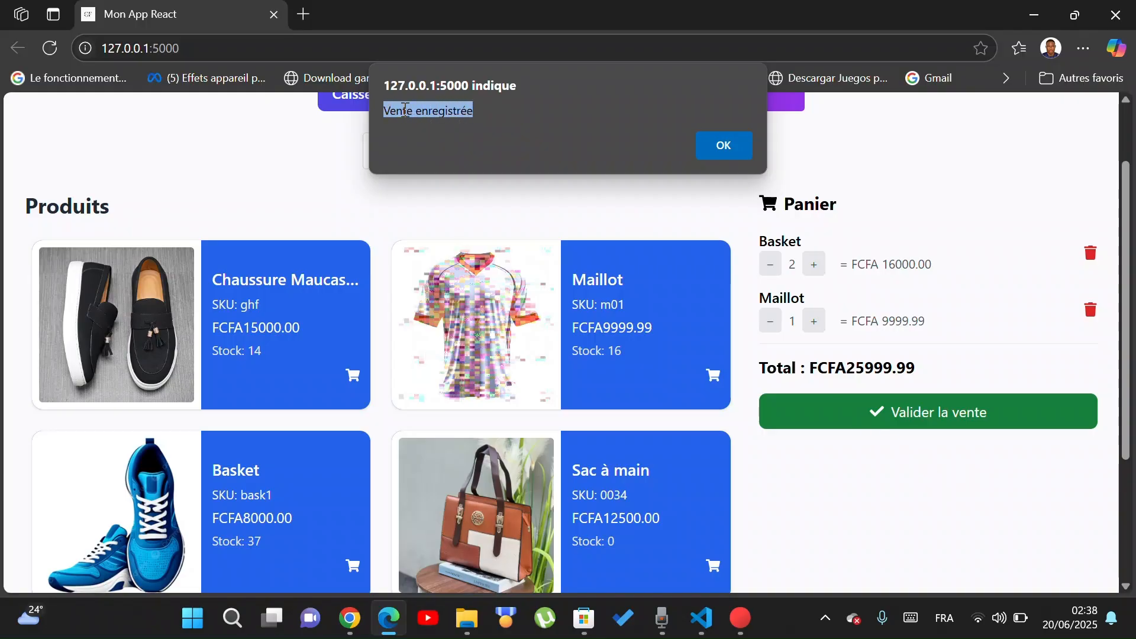
{"action": "left_click", "coordinate": [712, 144]}
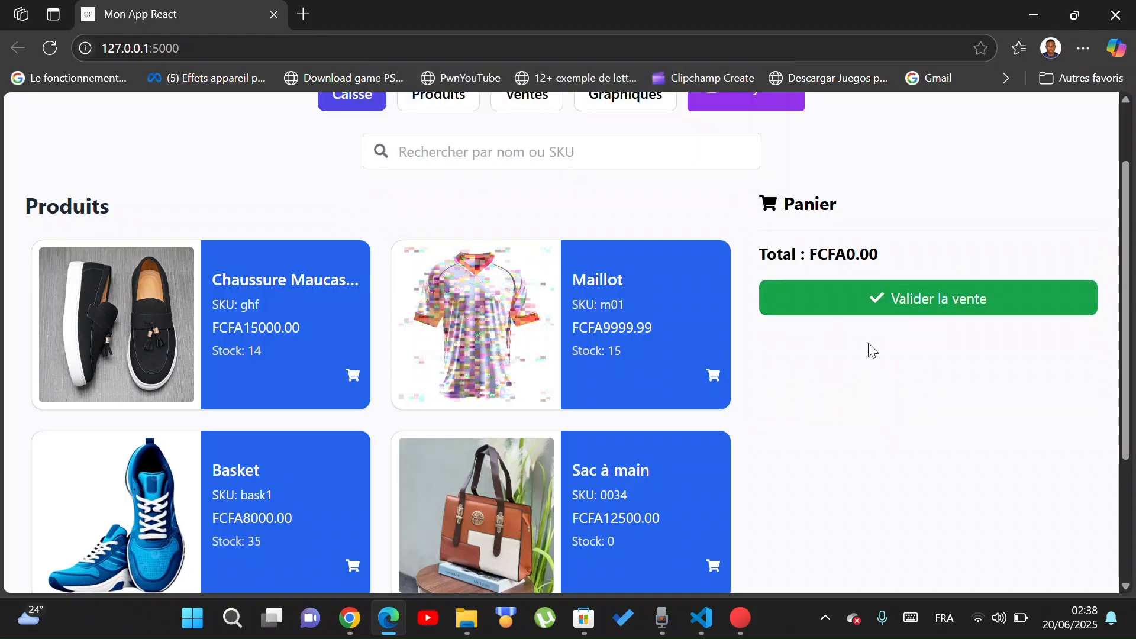
Step: Open the Ventes sales history, highlight the title of the most recent sale, and clear the highlight
{"action": "scroll", "coordinate": [879, 260], "scroll_direction": "up", "scroll_amount": 2}
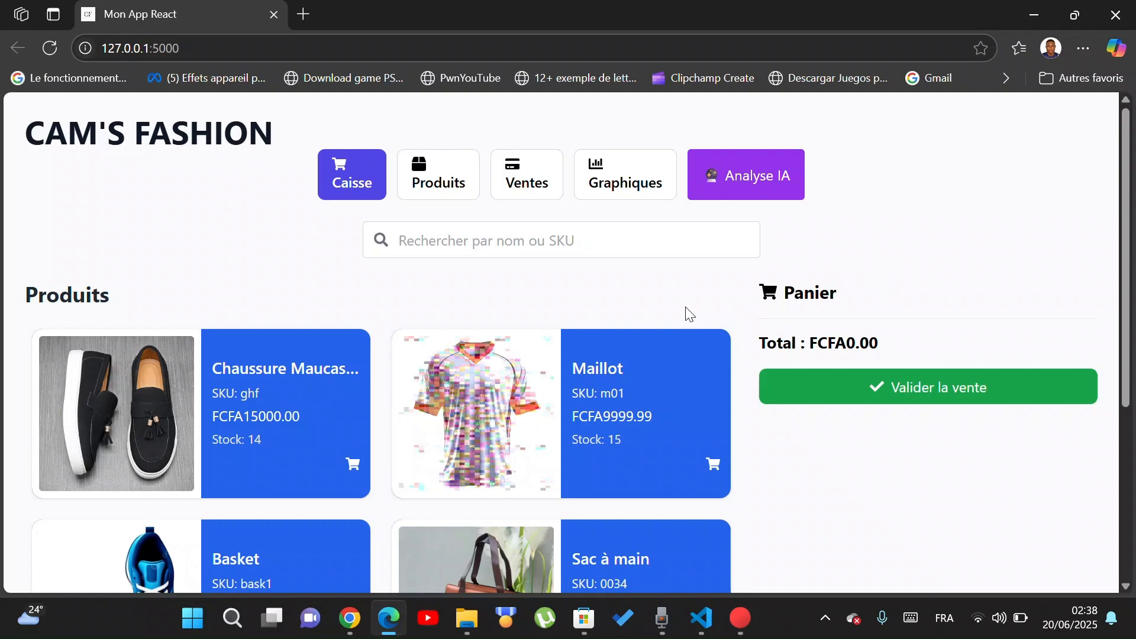
{"action": "left_click", "coordinate": [514, 183]}
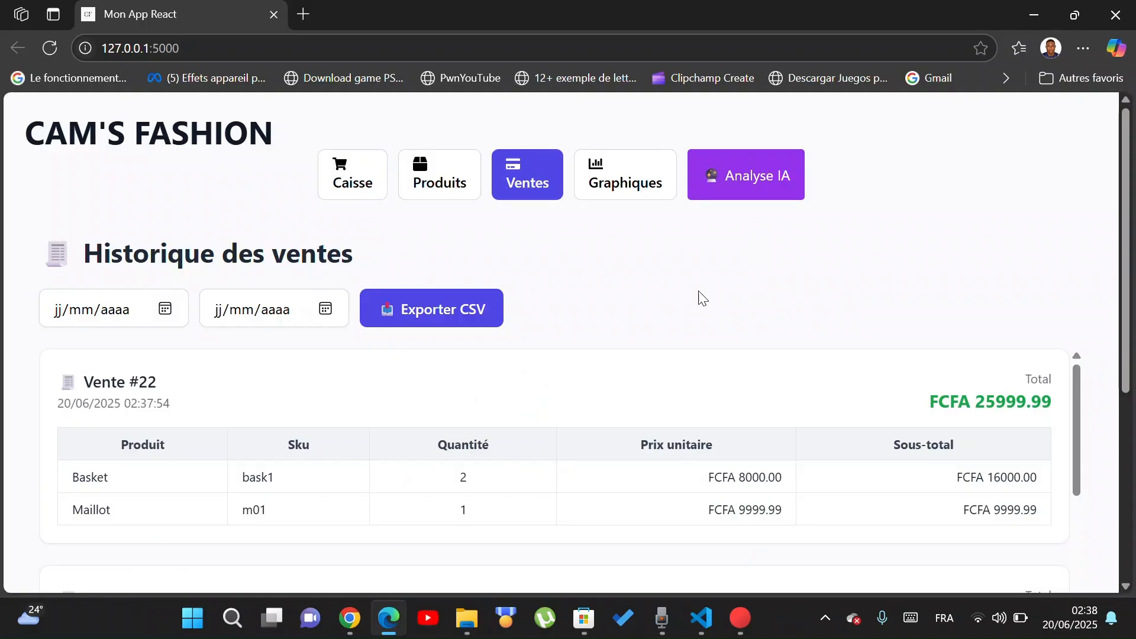
{"action": "scroll", "coordinate": [703, 298], "scroll_direction": "down", "scroll_amount": 1}
{"action": "scroll", "coordinate": [702, 297], "scroll_direction": "down", "scroll_amount": 1}
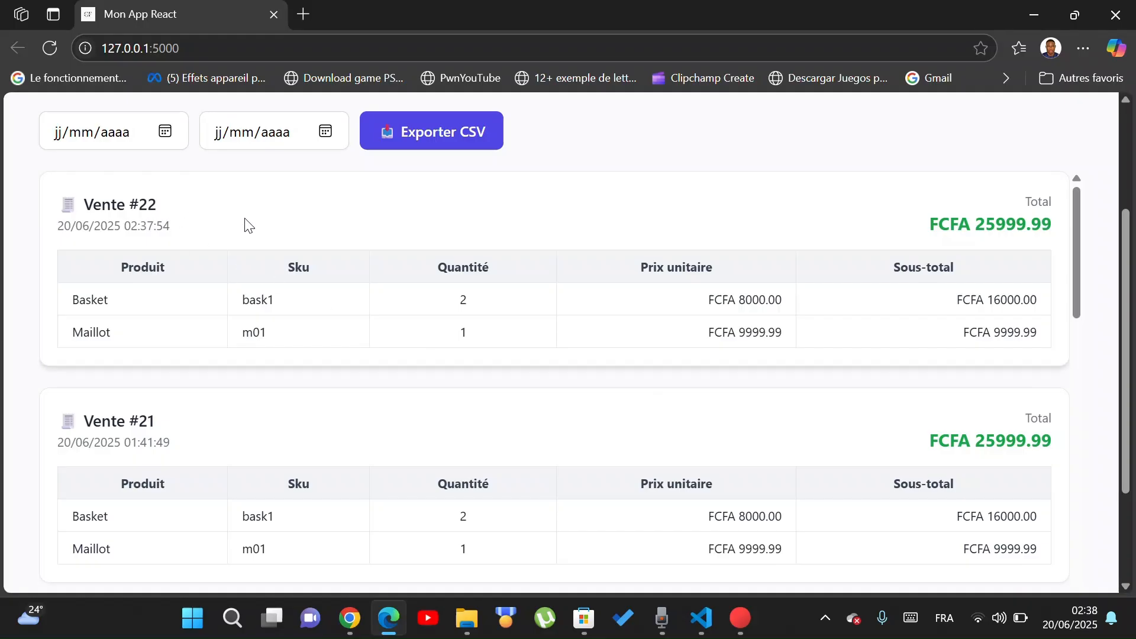
{"action": "double_click", "coordinate": [148, 207]}
{"action": "left_click_drag", "start_coordinate": [128, 212], "coordinate": [77, 206]}
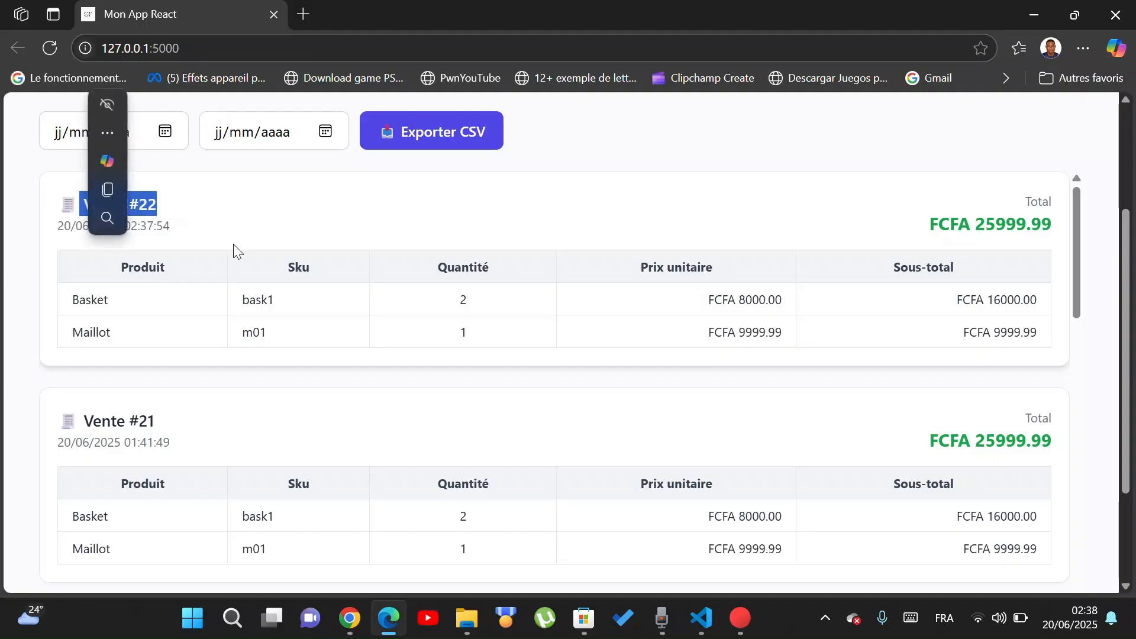
{"action": "left_click", "coordinate": [296, 230]}
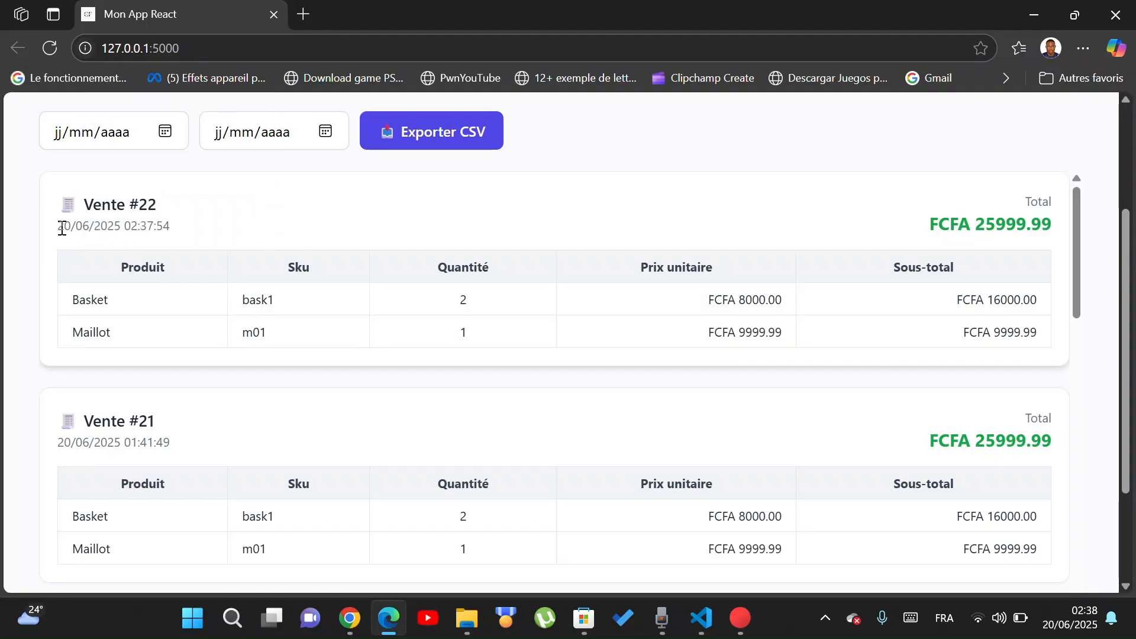
Step: Highlight the most recent sale's time and its table of sold products, and clear the highlight
{"action": "left_click_drag", "start_coordinate": [58, 227], "coordinate": [177, 239]}
{"action": "left_click", "coordinate": [129, 237]}
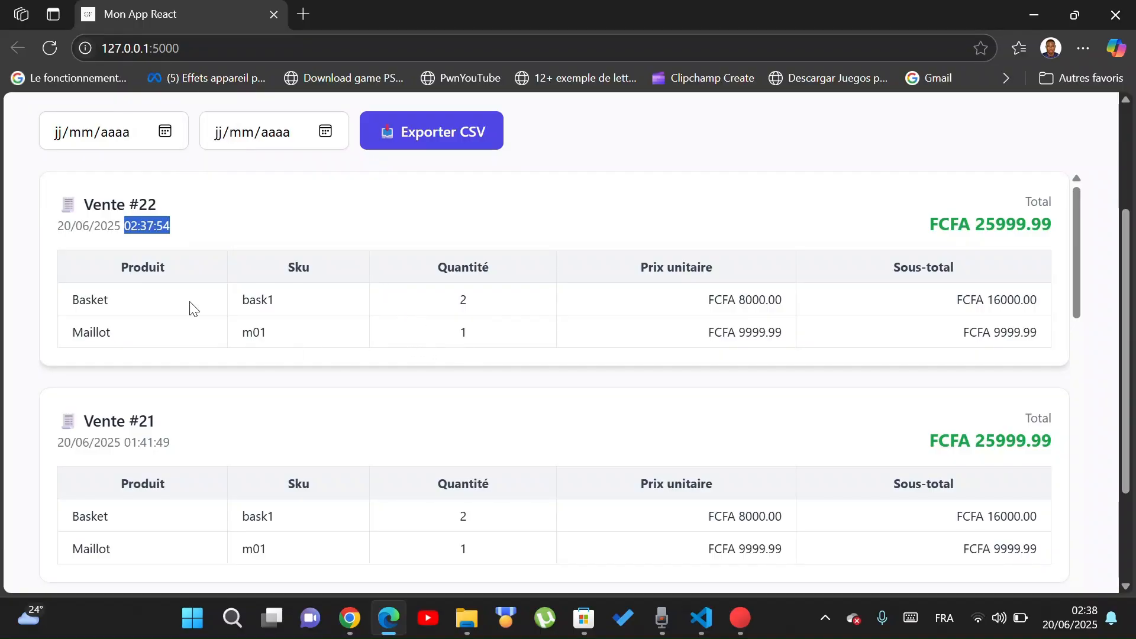
{"action": "left_click_drag", "start_coordinate": [104, 264], "coordinate": [1007, 332]}
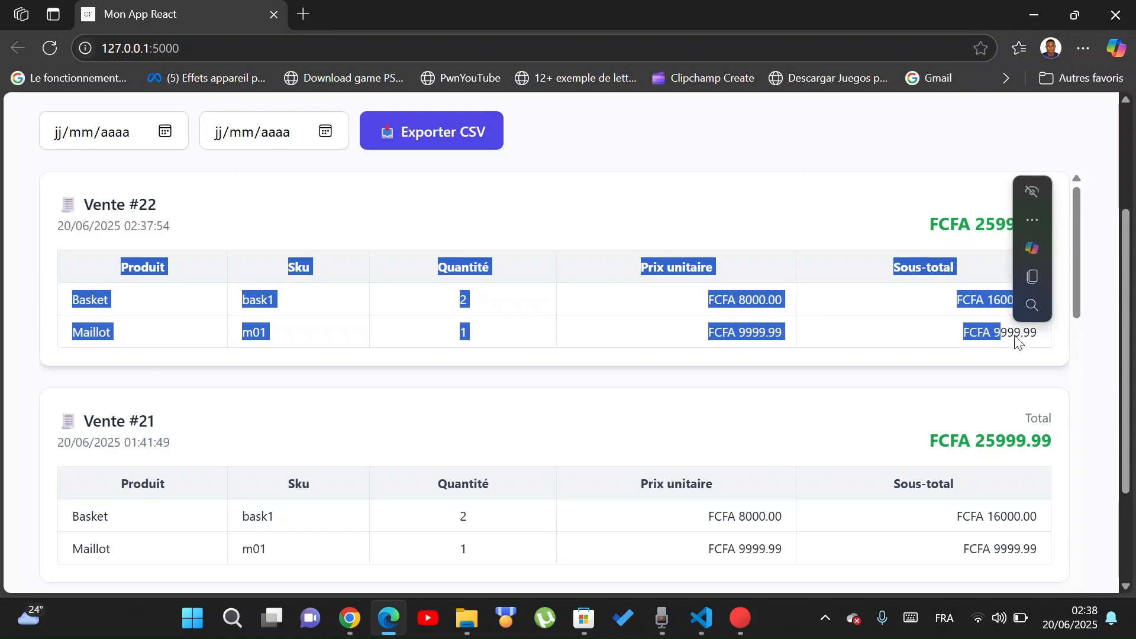
{"action": "left_click", "coordinate": [1020, 332]}
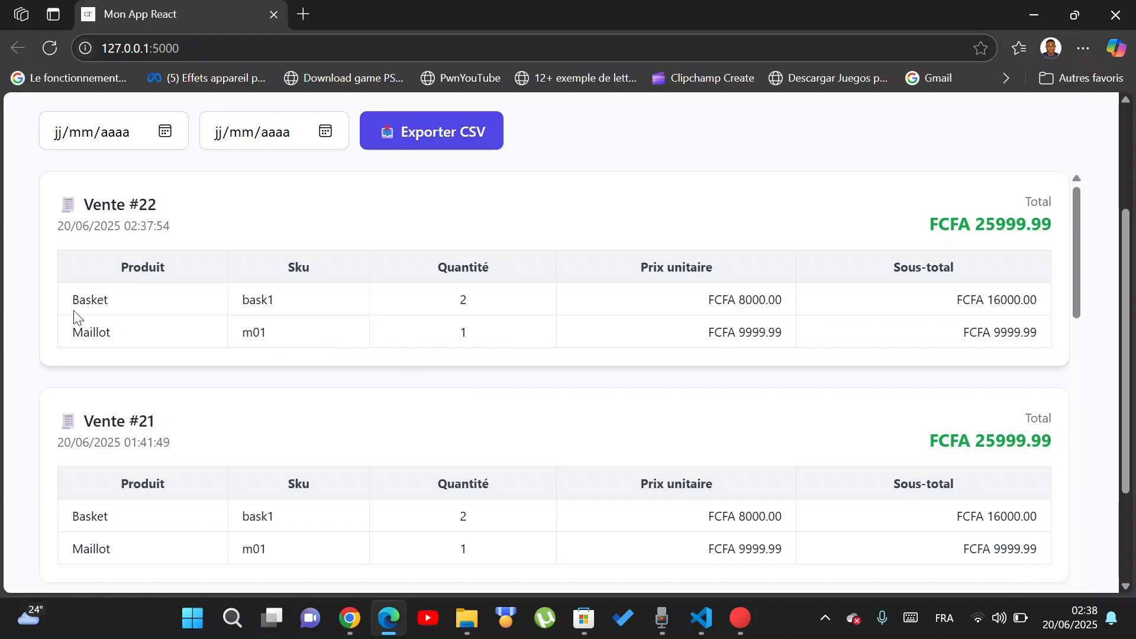
Step: Highlight the Basket and Maillot names and quantities in the most recent sale, along with its total and the Basket subtotal
{"action": "left_click_drag", "start_coordinate": [70, 309], "coordinate": [132, 310]}
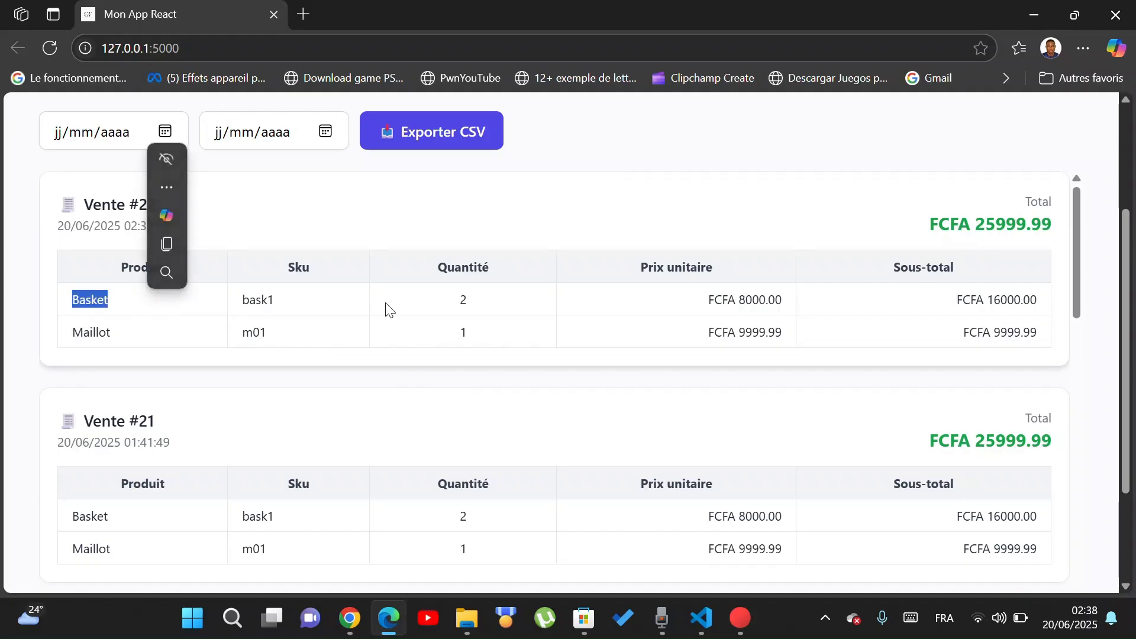
{"action": "double_click", "coordinate": [462, 300]}
{"action": "left_click", "coordinate": [78, 338]}
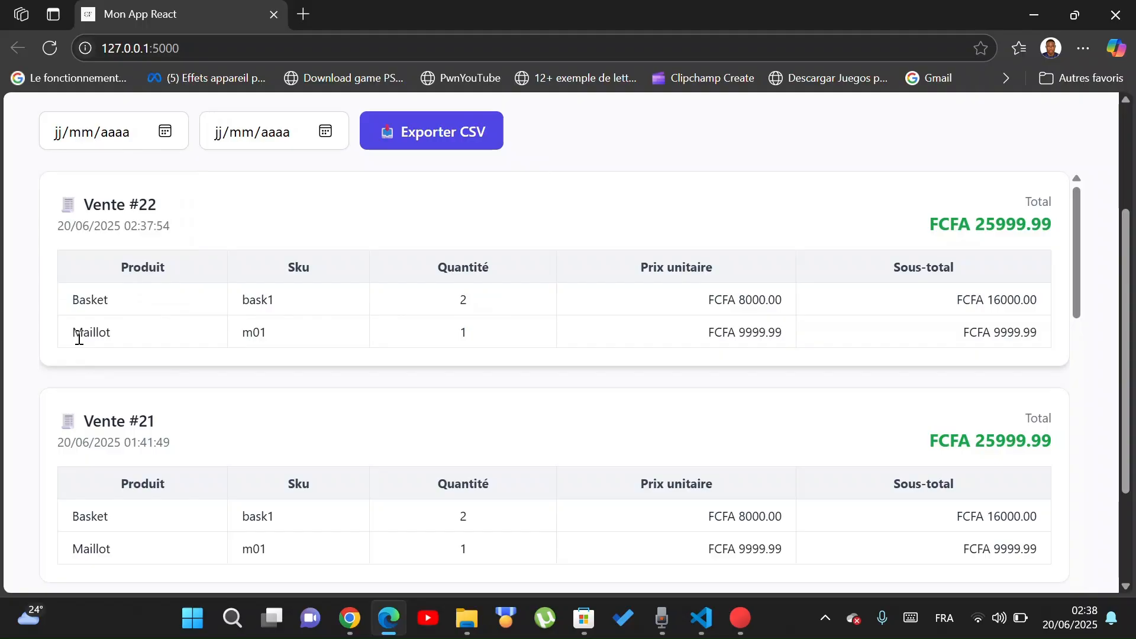
{"action": "double_click", "coordinate": [78, 338]}
{"action": "double_click", "coordinate": [464, 333]}
{"action": "left_click_drag", "start_coordinate": [931, 223], "coordinate": [1052, 227]}
{"action": "left_click_drag", "start_coordinate": [994, 300], "coordinate": [1000, 299]}
Step: Look through the older sales in the history list, and return to the most recent one
{"action": "scroll", "coordinate": [864, 381], "scroll_direction": "down", "scroll_amount": 4}
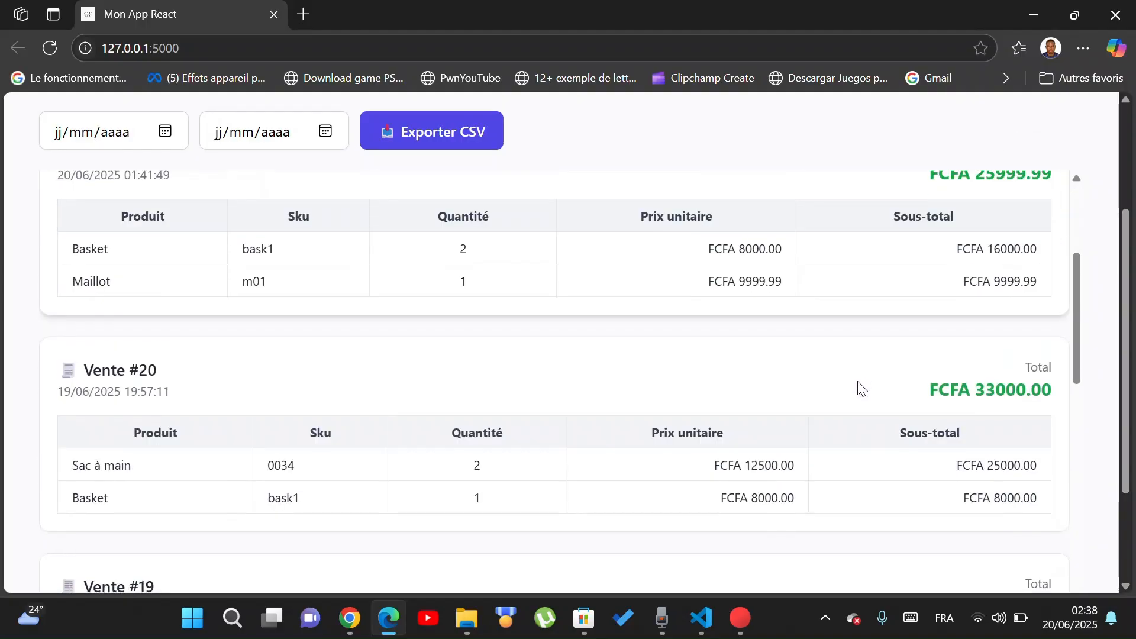
{"action": "scroll", "coordinate": [861, 388], "scroll_direction": "down", "scroll_amount": 10}
{"action": "scroll", "coordinate": [861, 388], "scroll_direction": "up", "scroll_amount": 9}
{"action": "scroll", "coordinate": [861, 389], "scroll_direction": "up", "scroll_amount": 5}
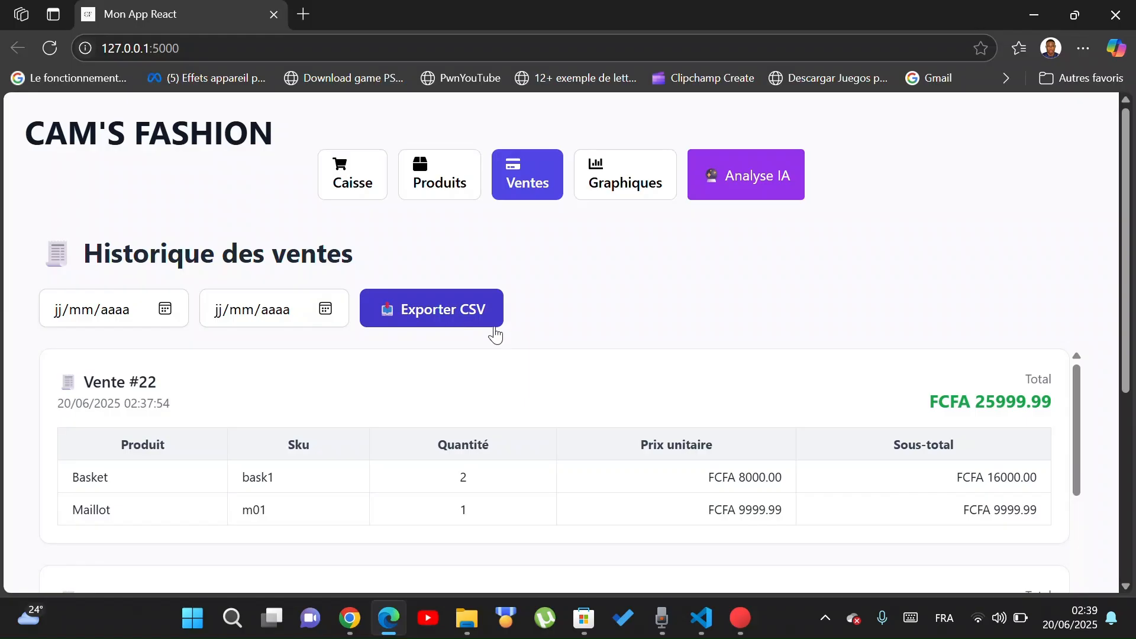
Step: Open the Graphiques statistics, examine the daily Vente and Achat bars, and highlight the 20/06/2025 label before clearing the highlight
{"action": "left_click", "coordinate": [632, 173]}
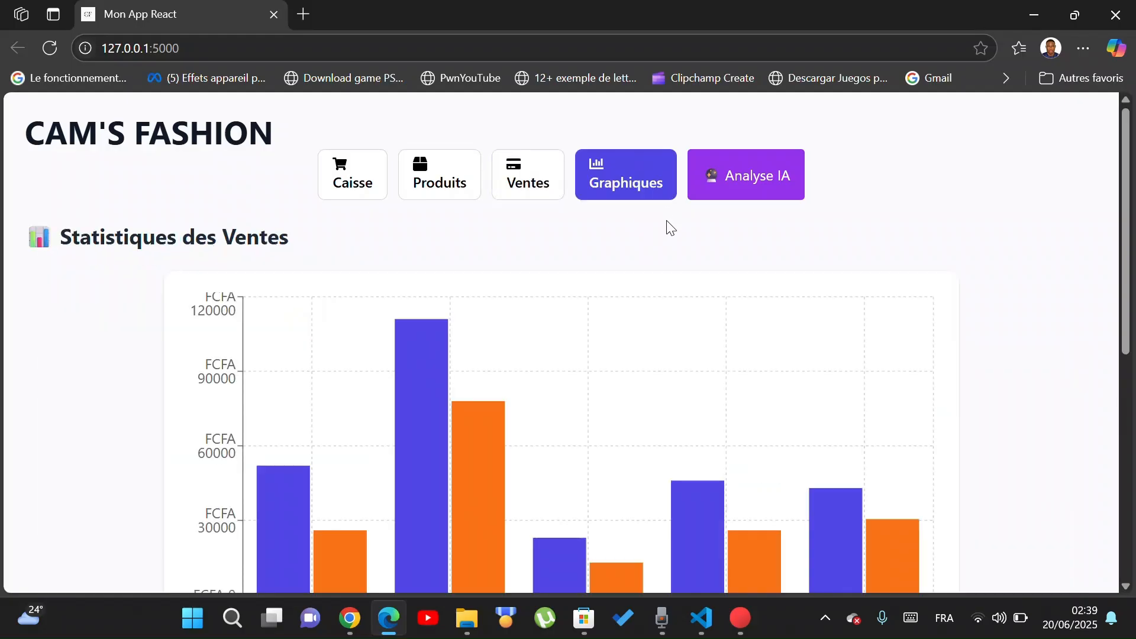
{"action": "scroll", "coordinate": [672, 240], "scroll_direction": "down", "scroll_amount": 1}
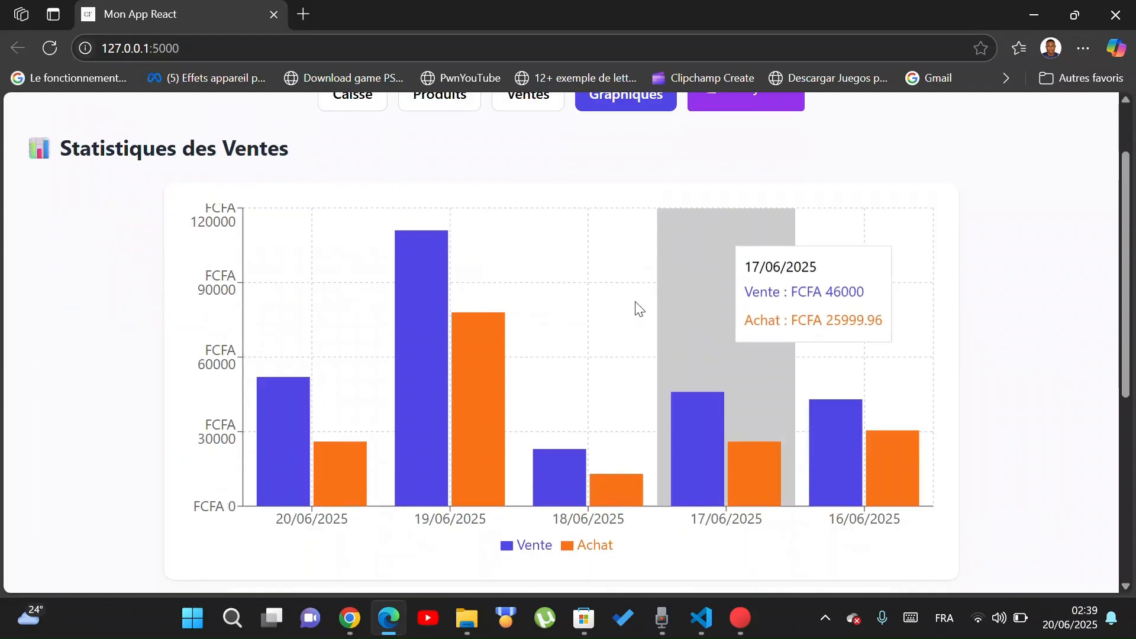
{"action": "mouse_move", "coordinate": [310, 399]}
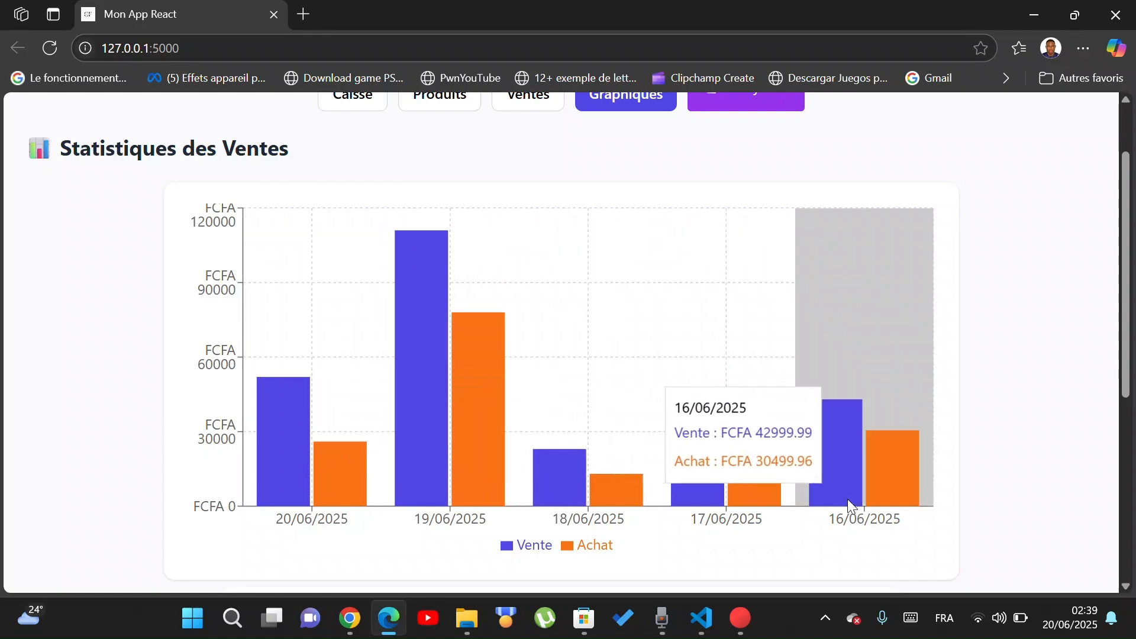
{"action": "left_click_drag", "start_coordinate": [266, 527], "coordinate": [373, 527]}
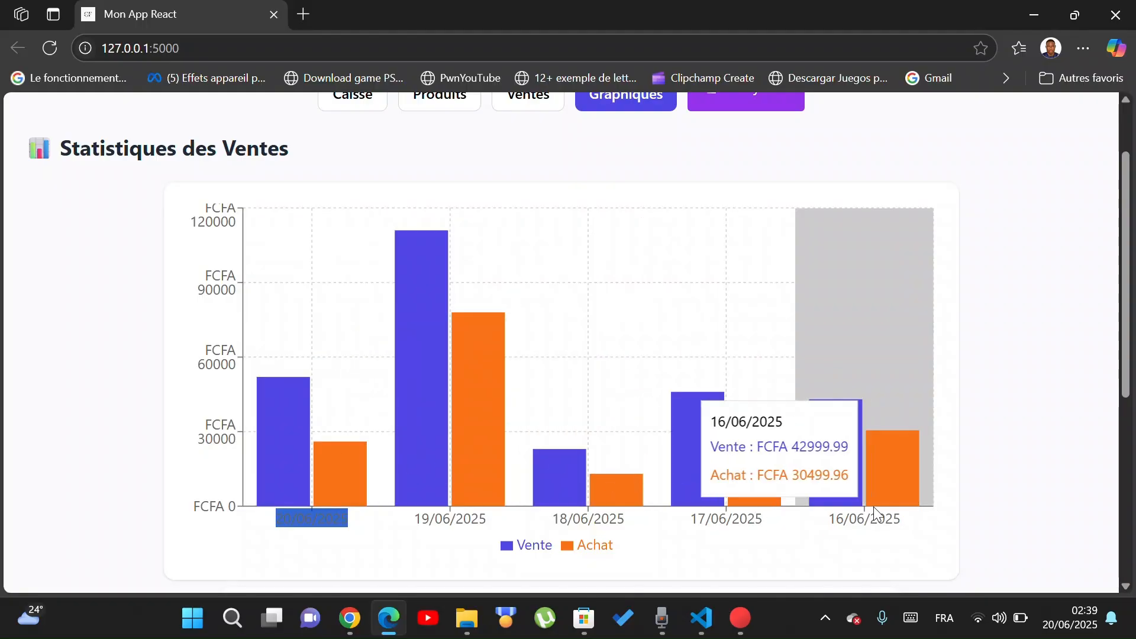
{"action": "left_click", "coordinate": [357, 543]}
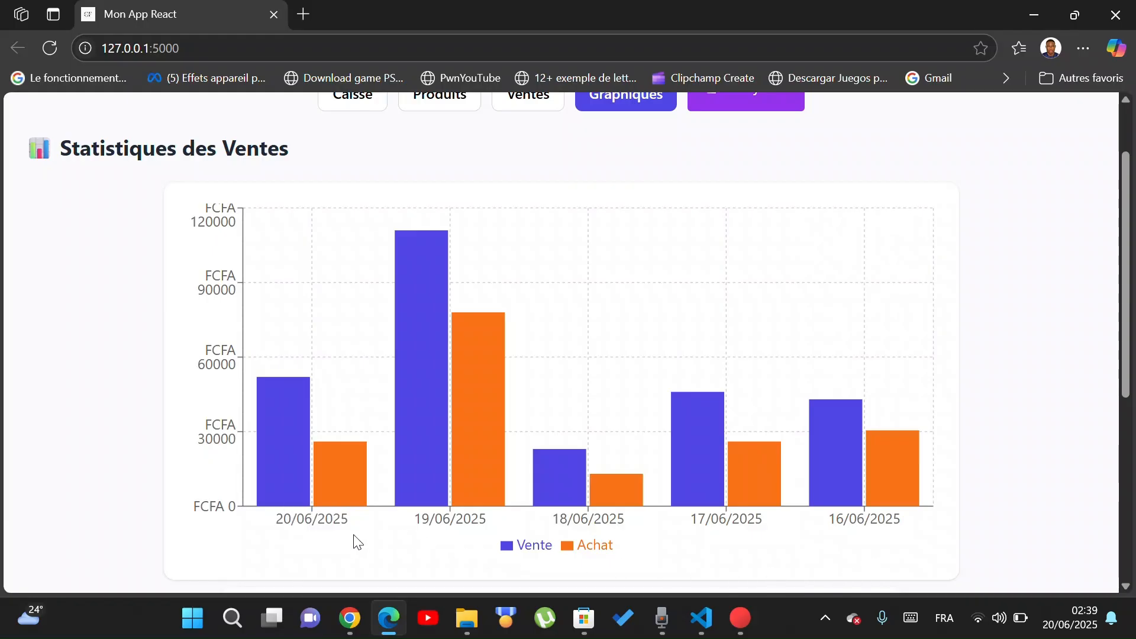
{"action": "mouse_move", "coordinate": [272, 454]}
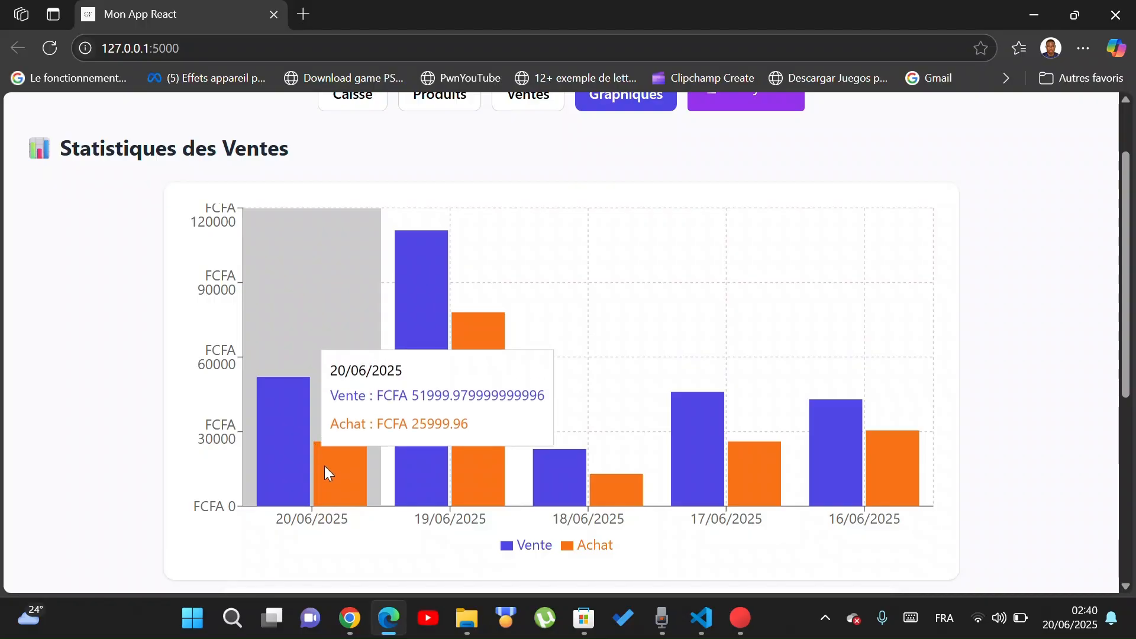
Step: Examine slices of the "Produits les plus vendus" pie chart, highlight the chart's title, and clear the highlight
{"action": "scroll", "coordinate": [566, 541], "scroll_direction": "down", "scroll_amount": 6}
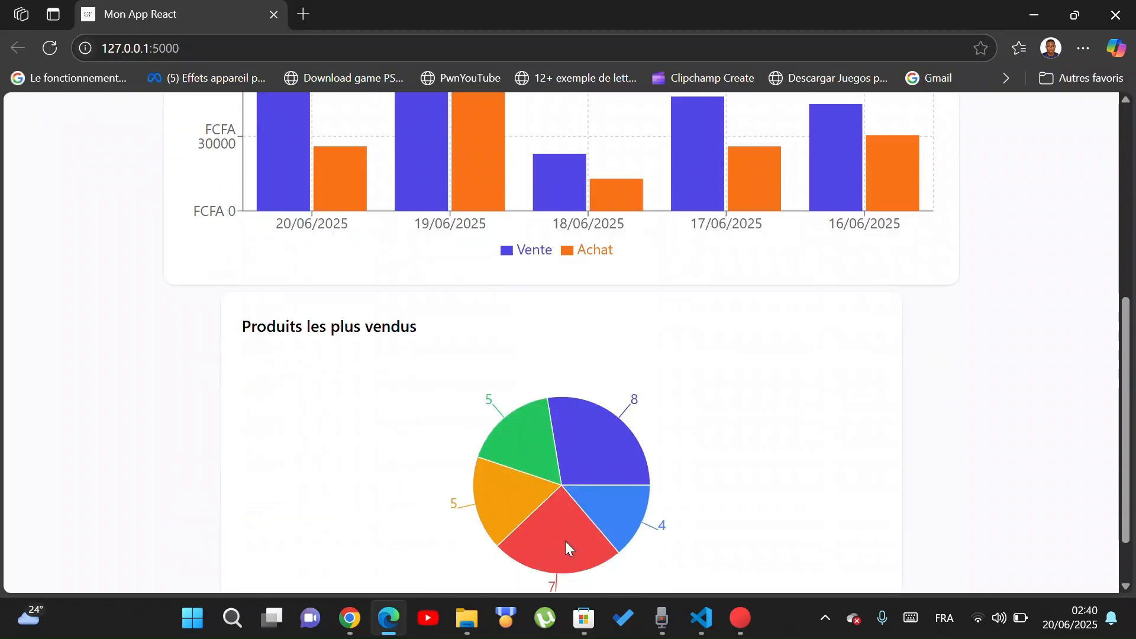
{"action": "scroll", "coordinate": [300, 302], "scroll_direction": "down", "scroll_amount": 1}
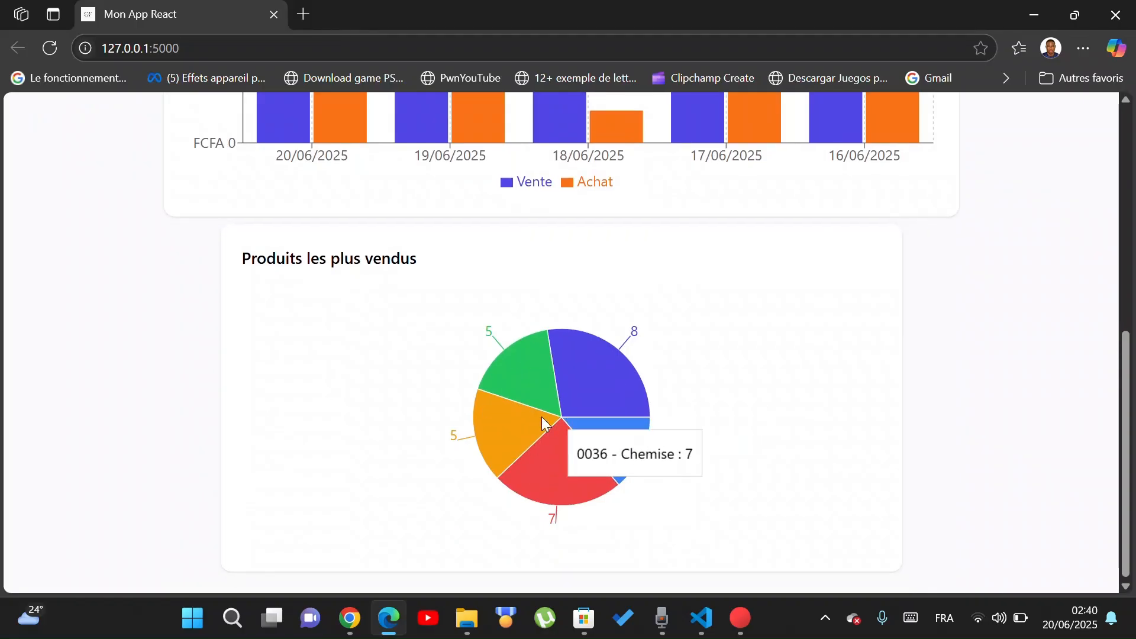
{"action": "mouse_move", "coordinate": [582, 466]}
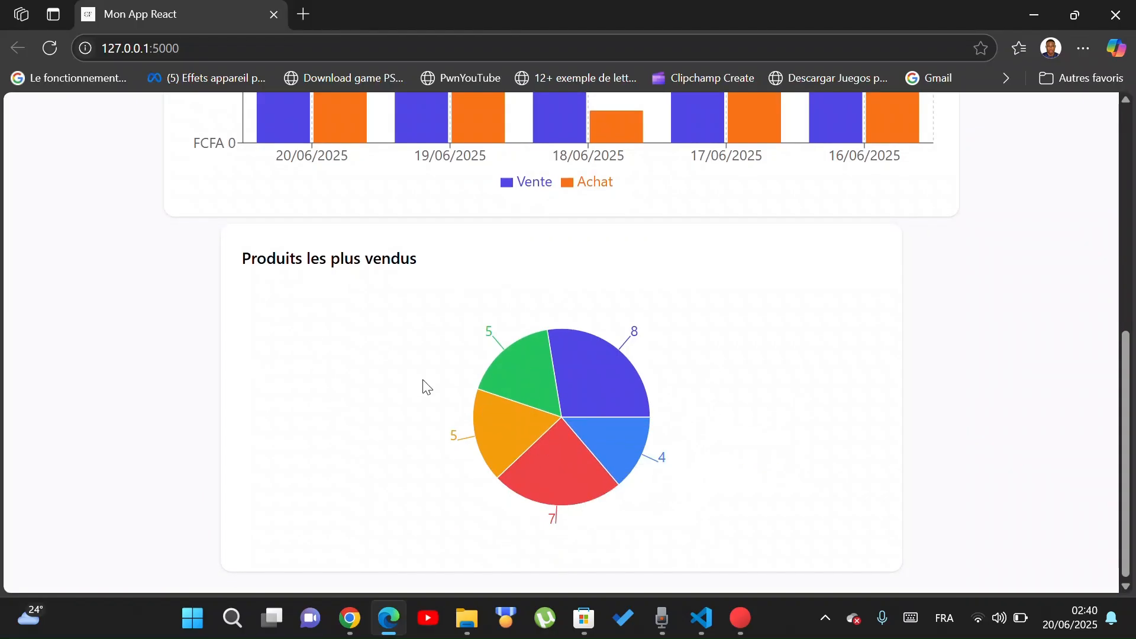
{"action": "mouse_move", "coordinate": [504, 443]}
{"action": "left_click_drag", "start_coordinate": [243, 256], "coordinate": [494, 296]}
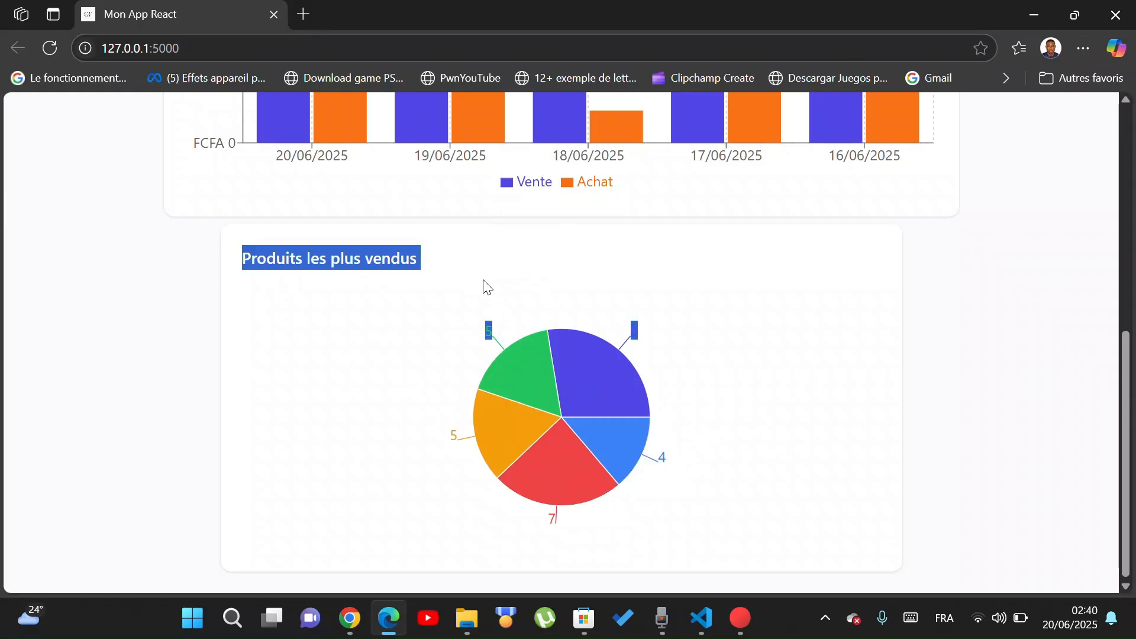
{"action": "left_click", "coordinate": [484, 284]}
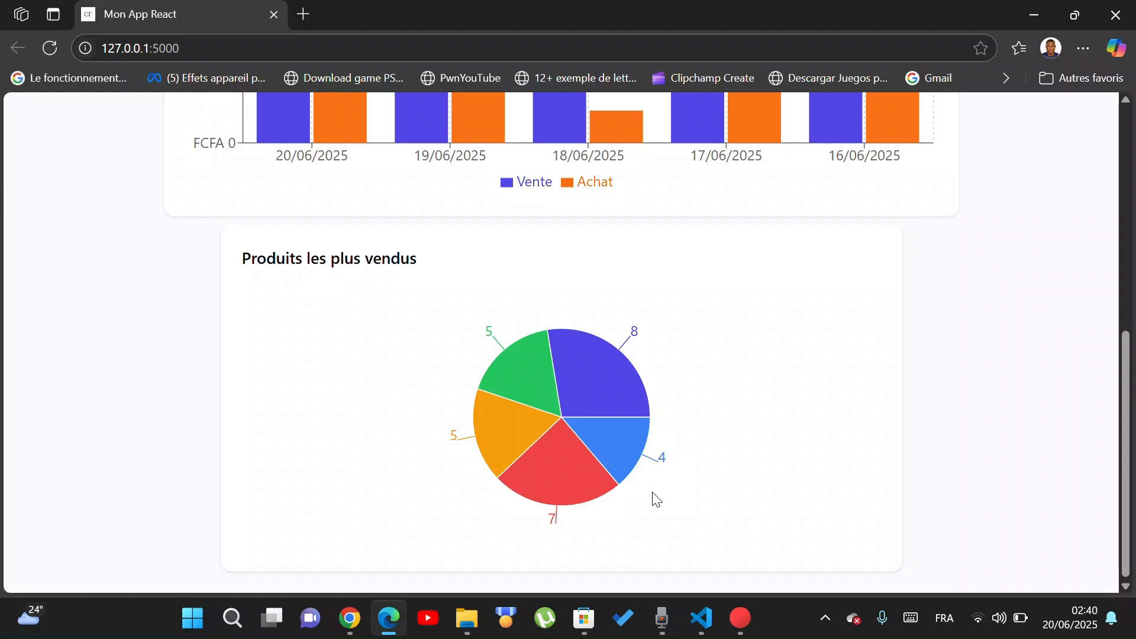
Step: Highlight the Basket slice's count label, clear the highlight, and view the details of the Basket and Chemise slices
{"action": "double_click", "coordinate": [636, 334]}
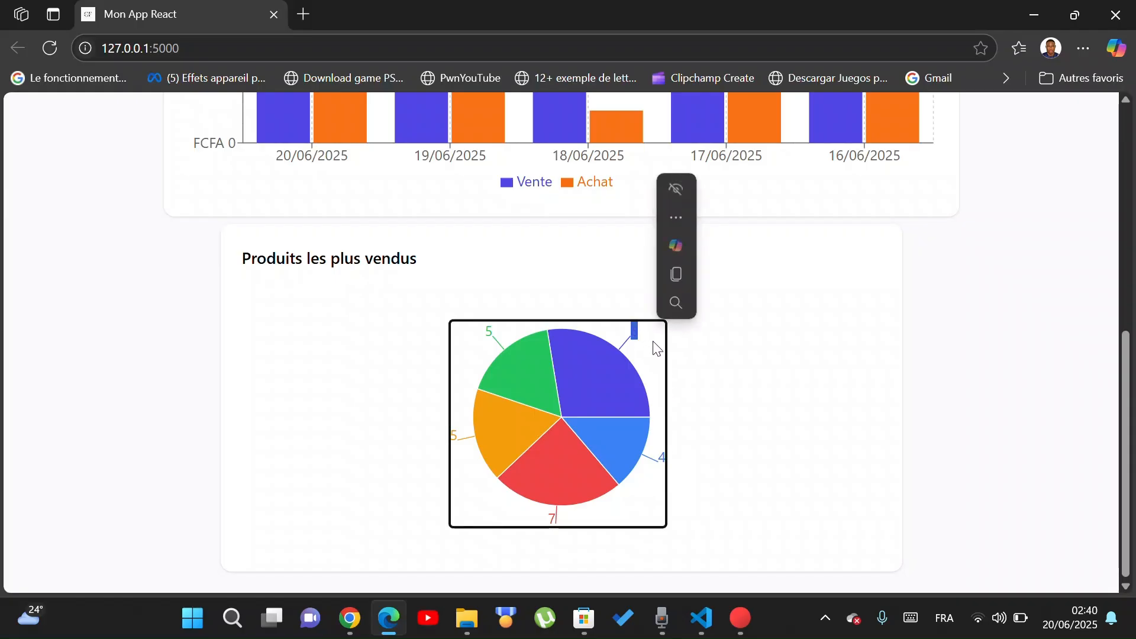
{"action": "left_click", "coordinate": [669, 363]}
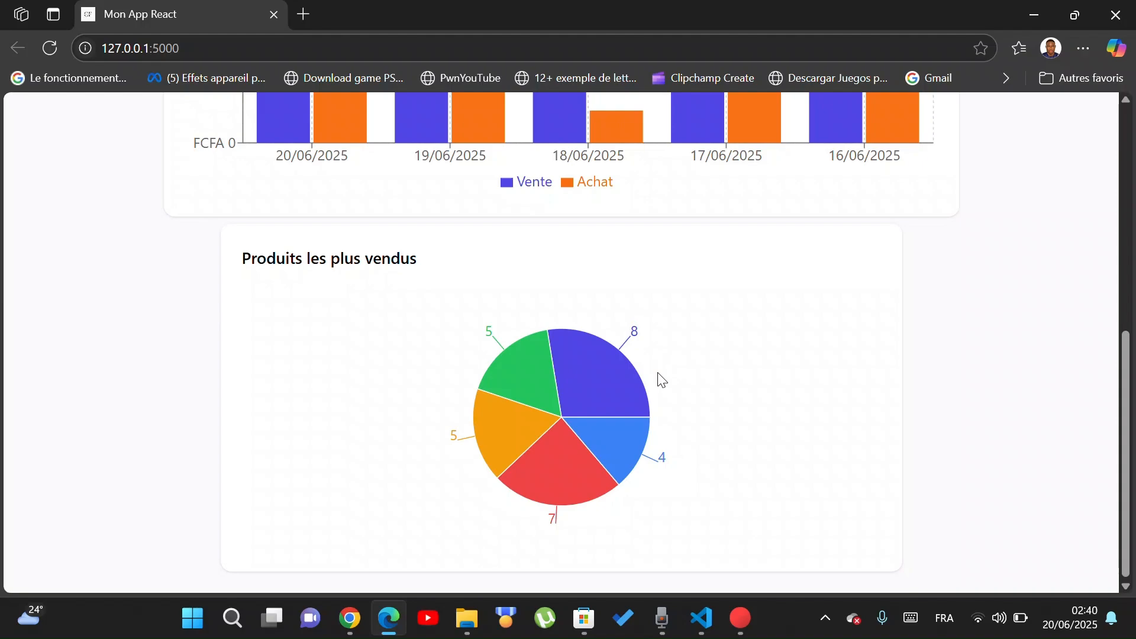
{"action": "mouse_move", "coordinate": [611, 361]}
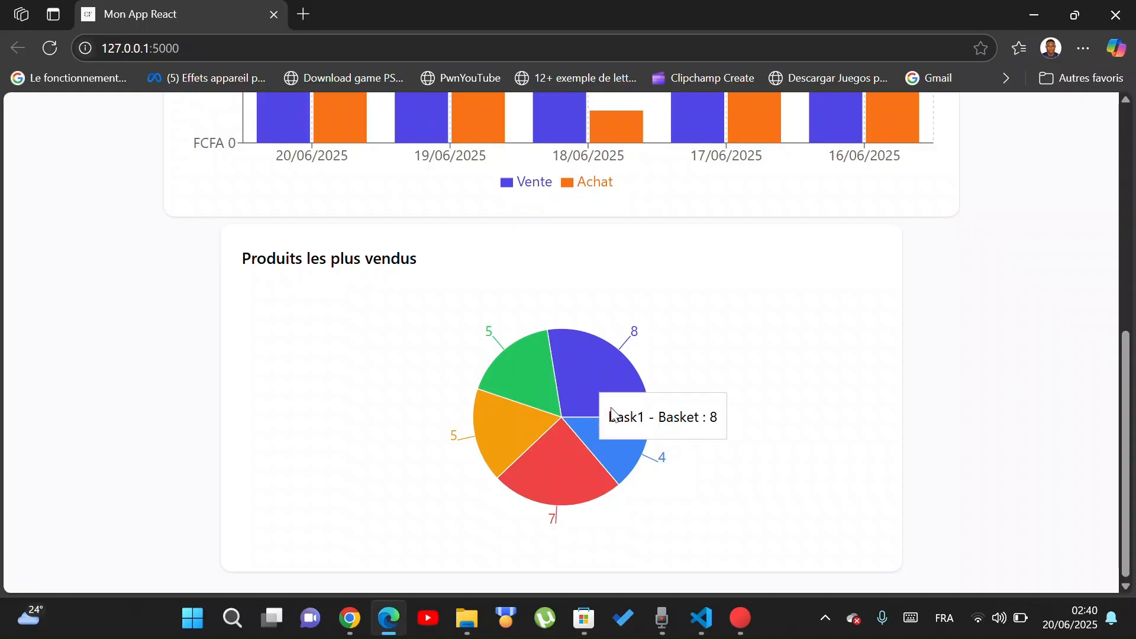
{"action": "mouse_move", "coordinate": [607, 398]}
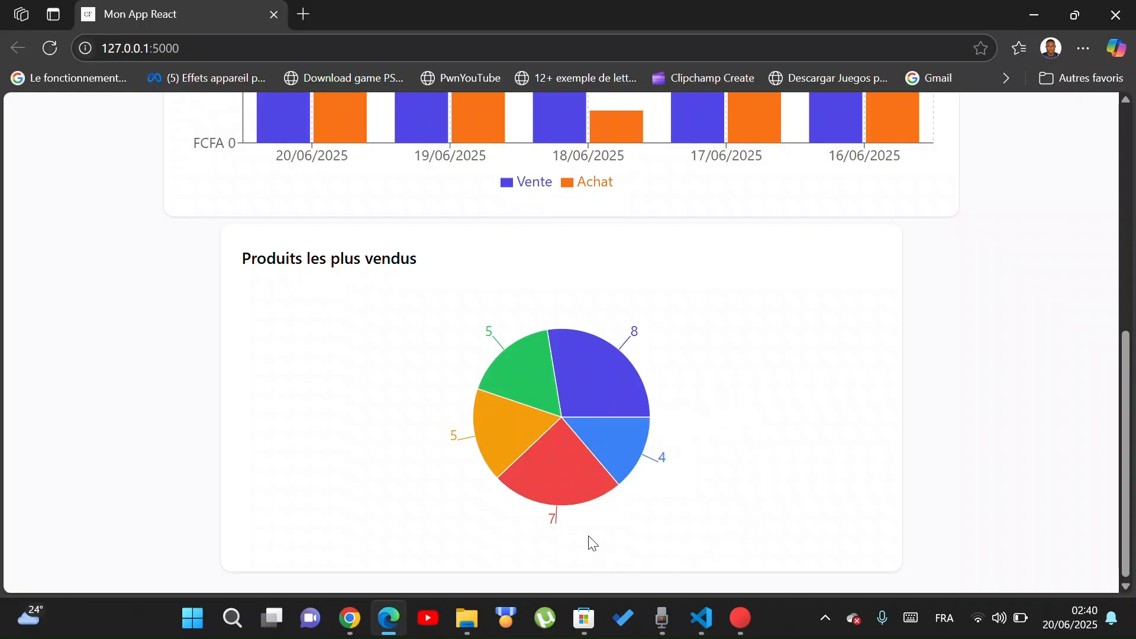
{"action": "mouse_move", "coordinate": [567, 488]}
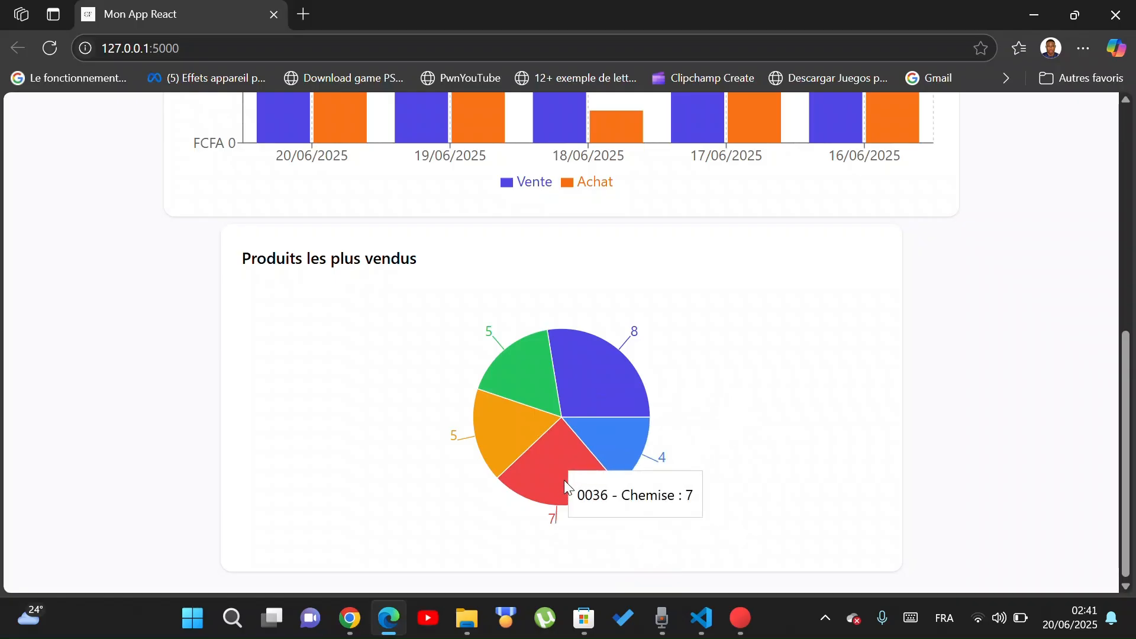
{"action": "mouse_move", "coordinate": [585, 412]}
{"action": "scroll", "coordinate": [582, 406], "scroll_direction": "up", "scroll_amount": 8}
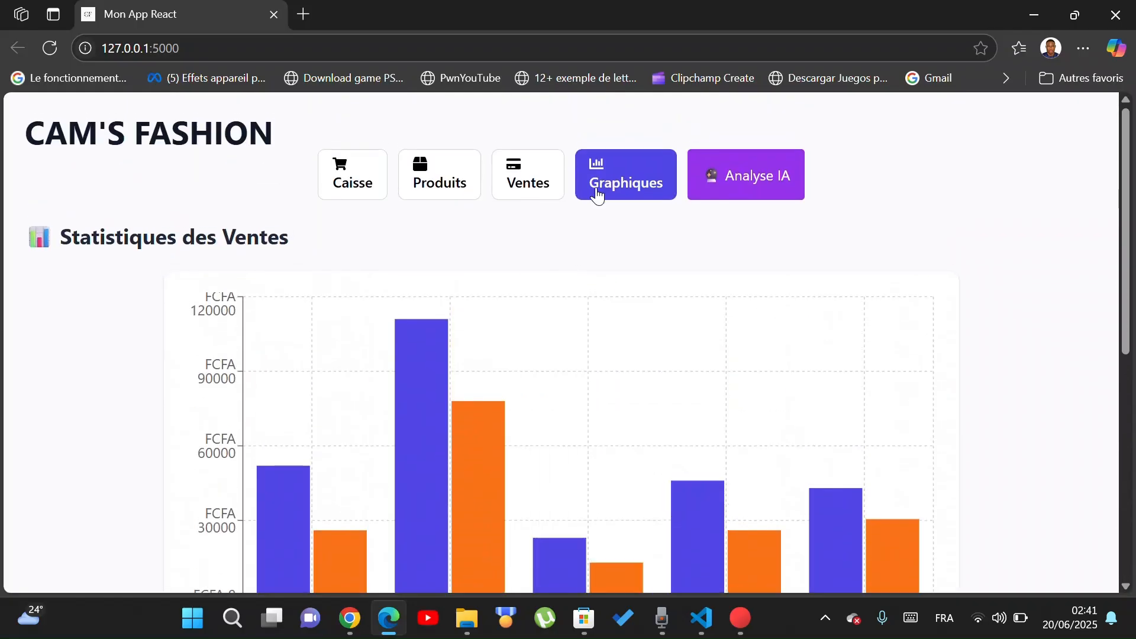